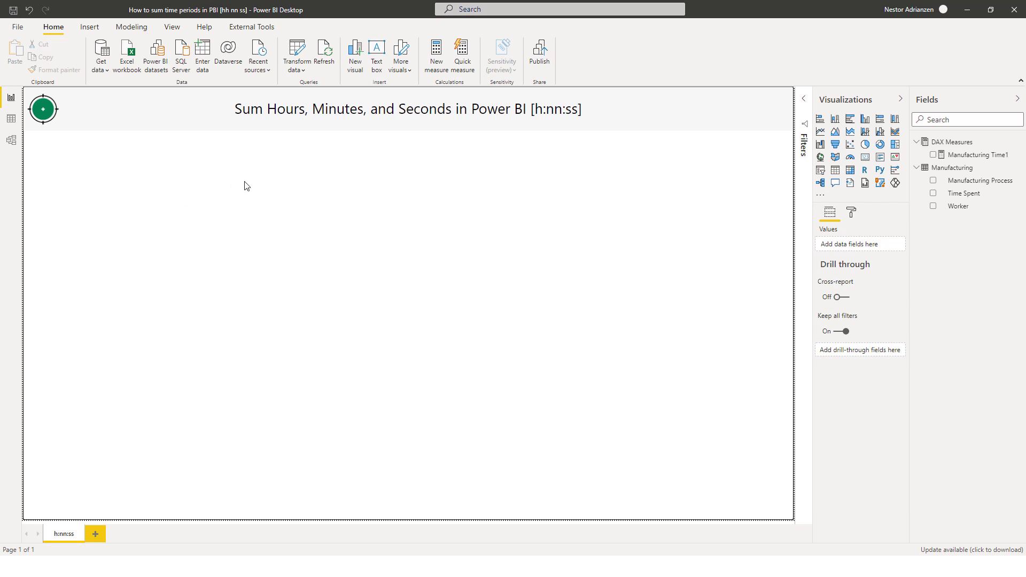
Review the formula of the Manufacturing Time1 measure and the data rows of the Manufacturing table.
left_click(962, 143)
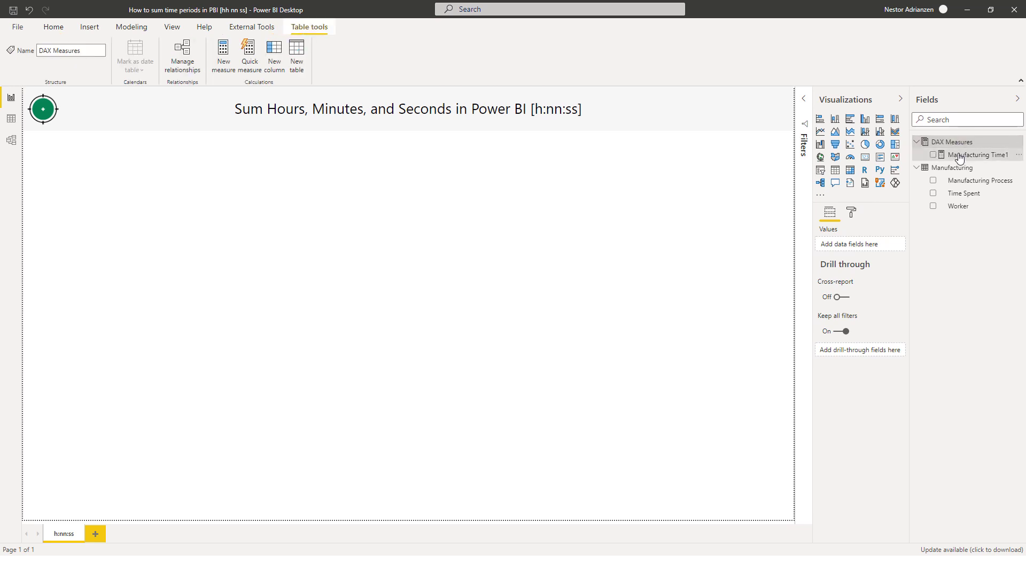
left_click(960, 156)
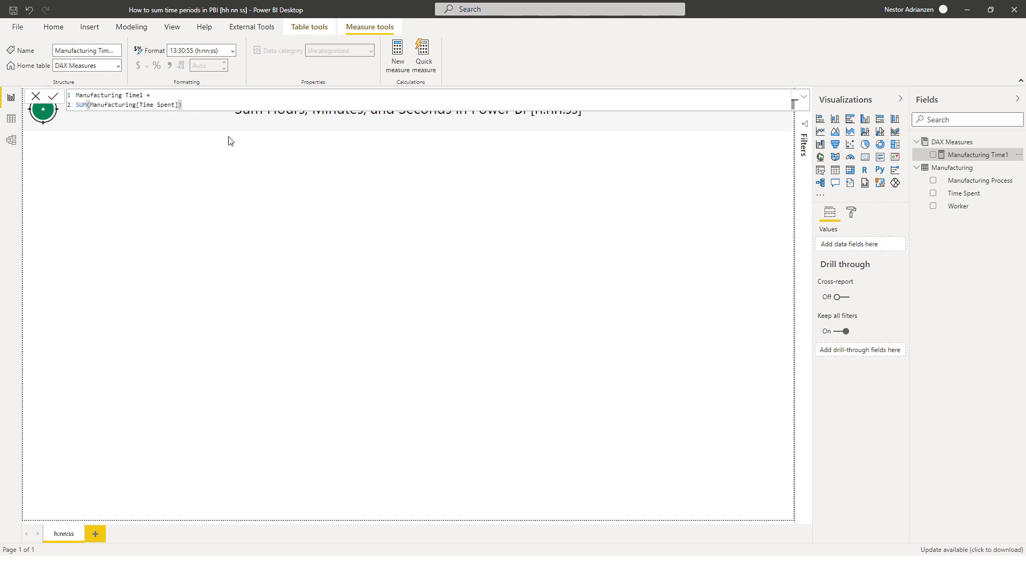
left_click(951, 167)
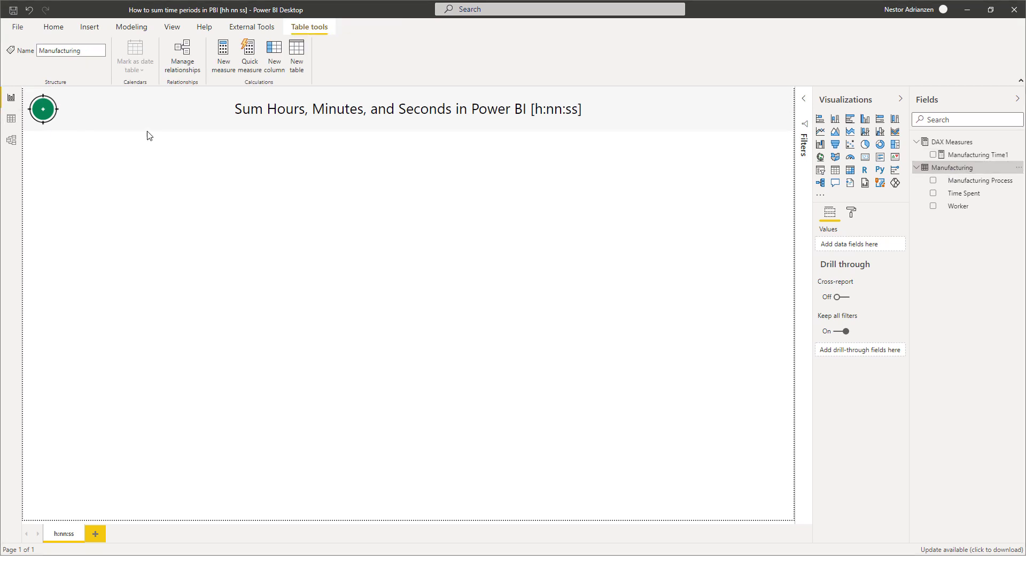
left_click(12, 120)
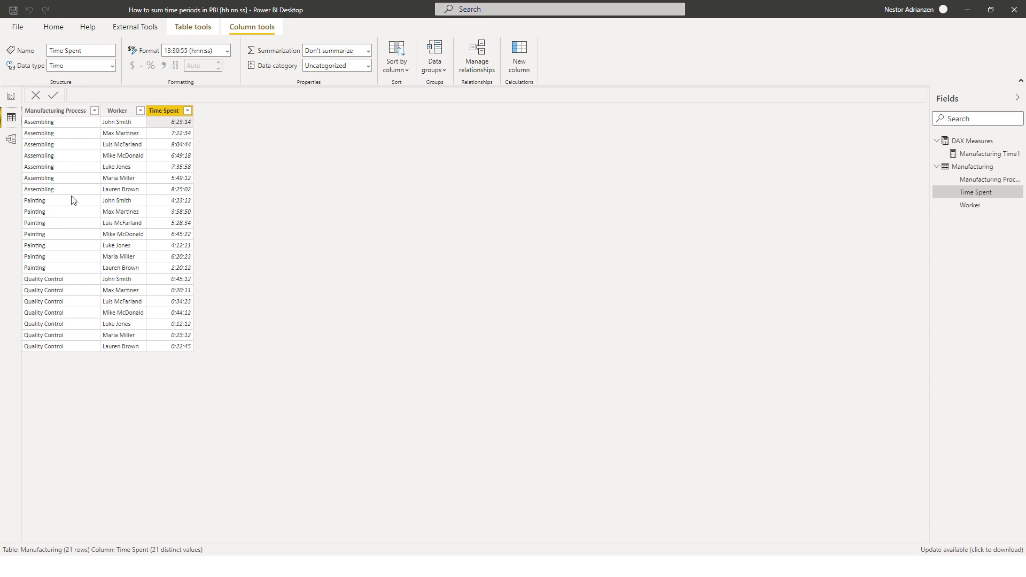
Add a table visual to the report page with Manufacturing Process and the Manufacturing Time1 measure.
left_click(11, 96)
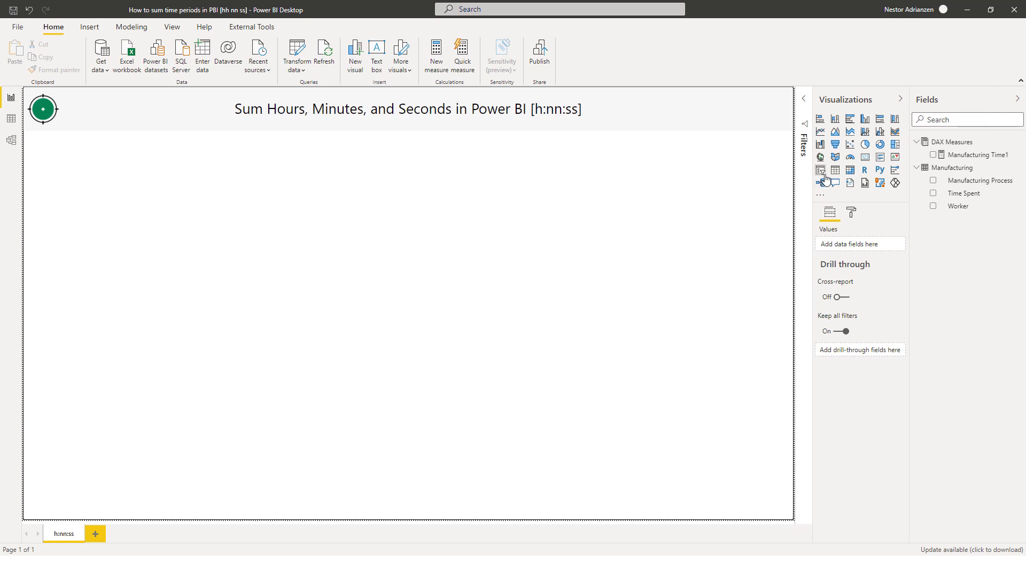
left_click_drag(835, 170, 449, 260)
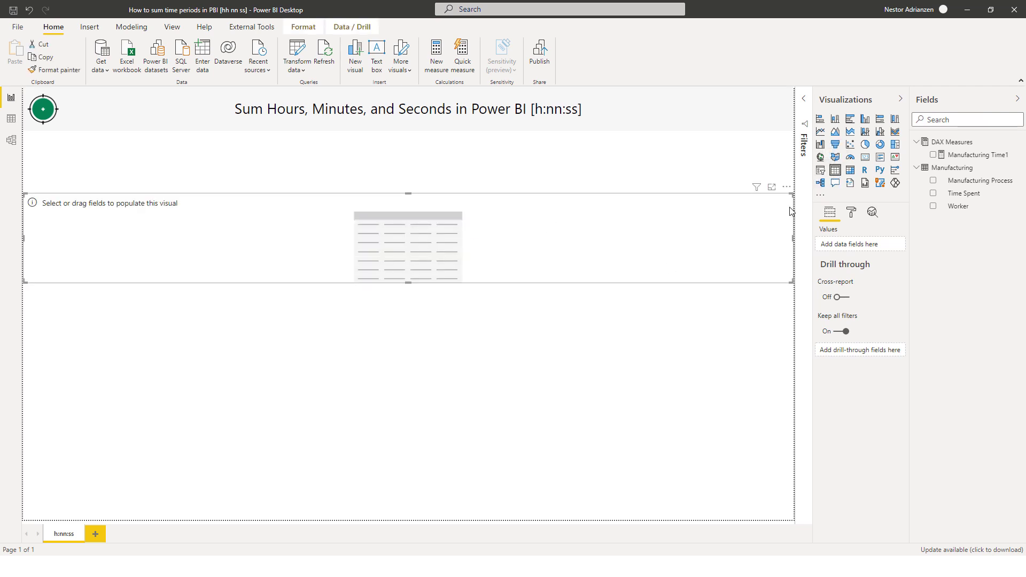
left_click(933, 181)
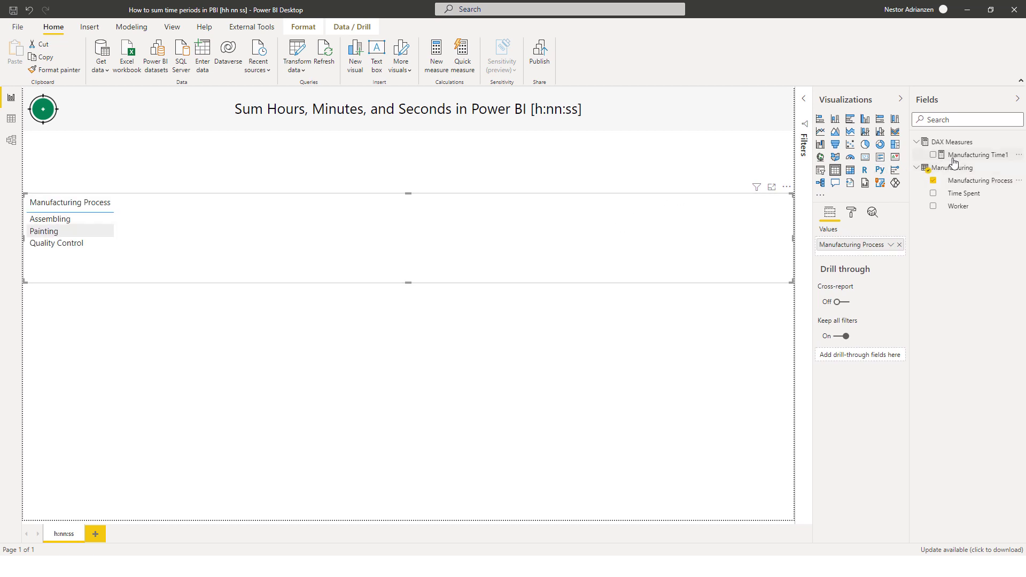
left_click_drag(962, 156, 256, 253)
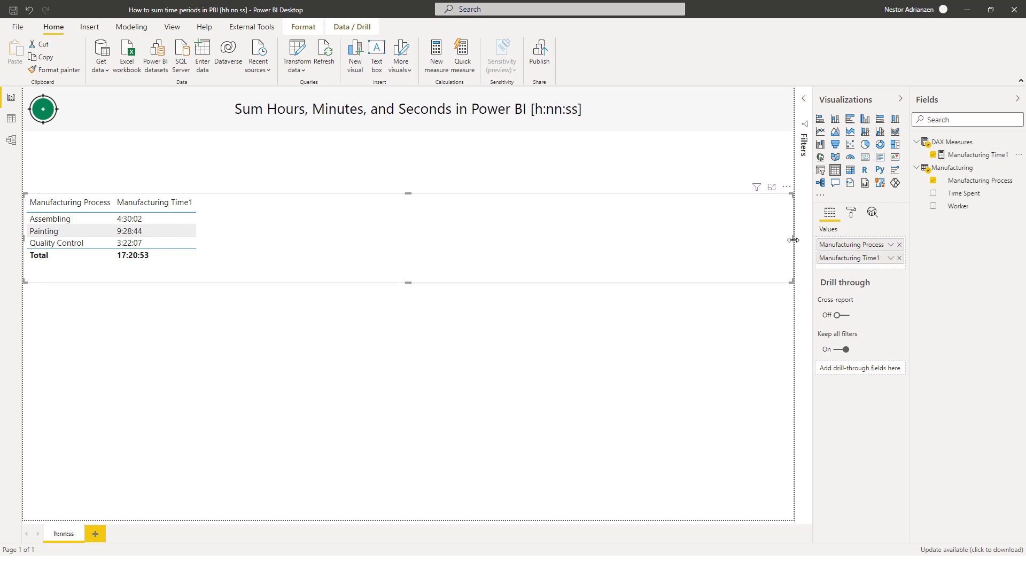
Shrink the table visual's width and height to fit closely around its two columns and total row.
left_click_drag(793, 240, 262, 236)
left_click(246, 242)
left_click_drag(261, 239, 209, 241)
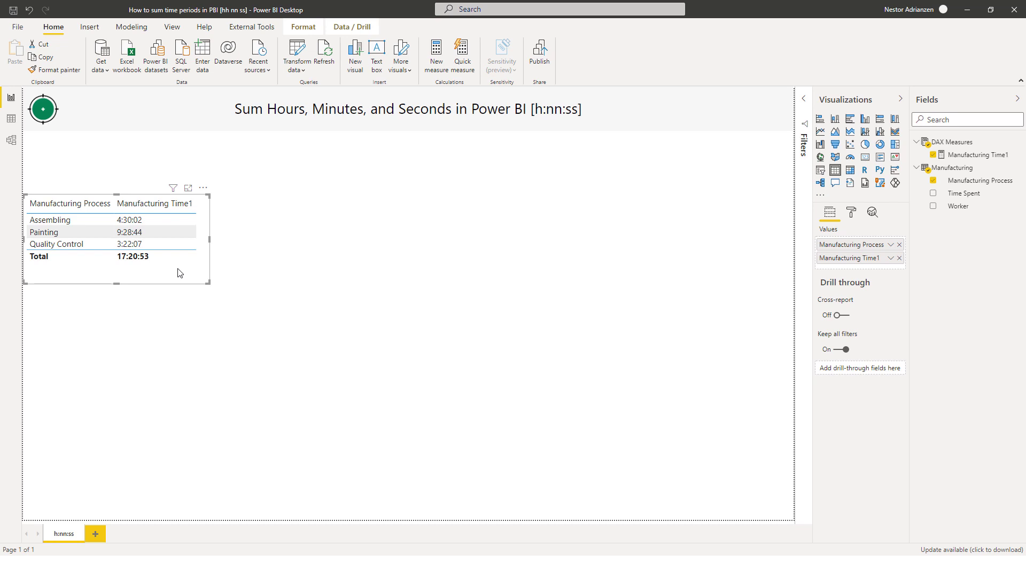
left_click_drag(117, 284, 126, 271)
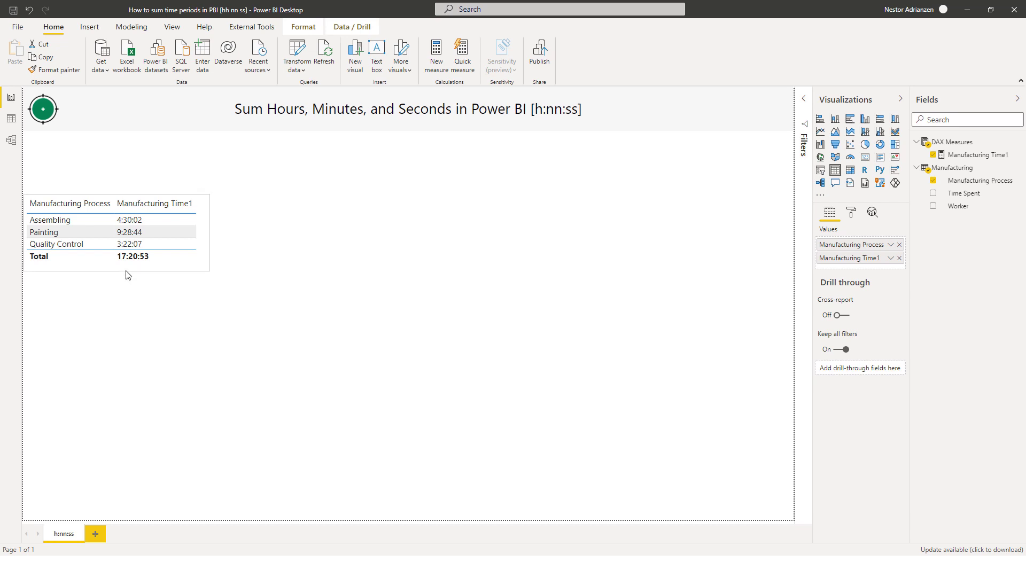
left_click(333, 264)
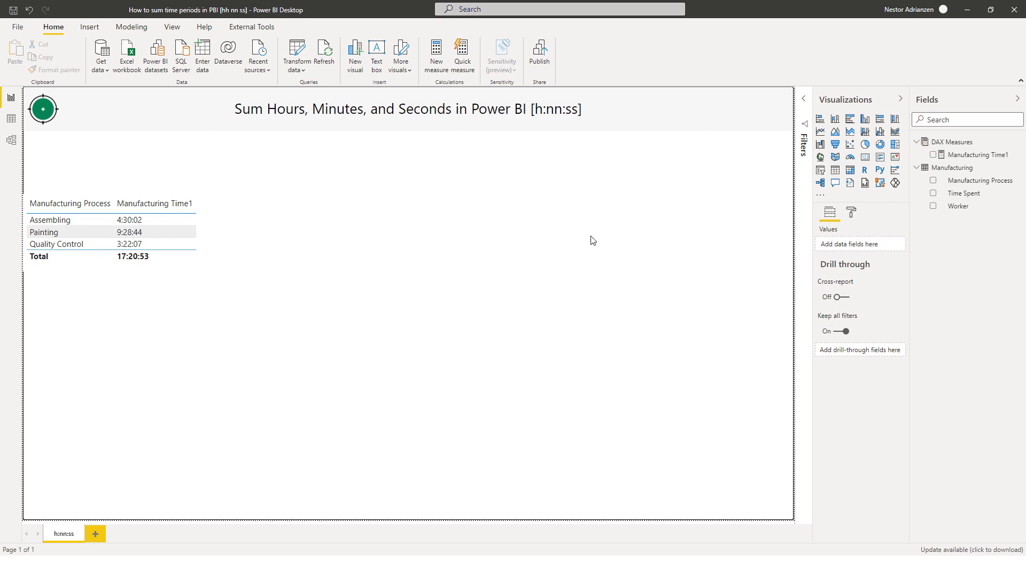
Add a card showing Manufacturing Time1 in the right half of the report page, with the table visual moved directly above it.
left_click(865, 160)
left_click_drag(197, 371, 667, 319)
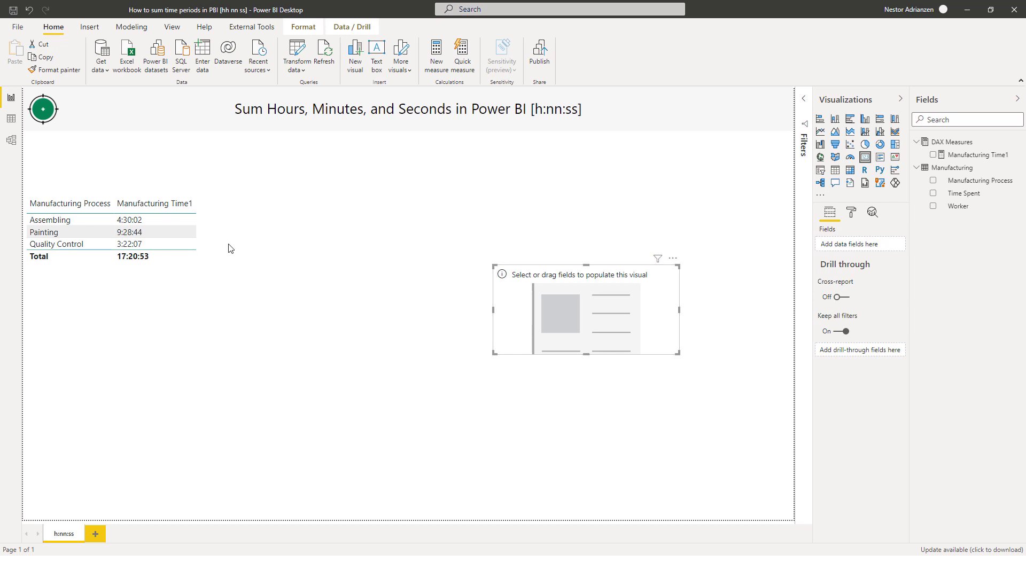
left_click_drag(202, 219, 676, 199)
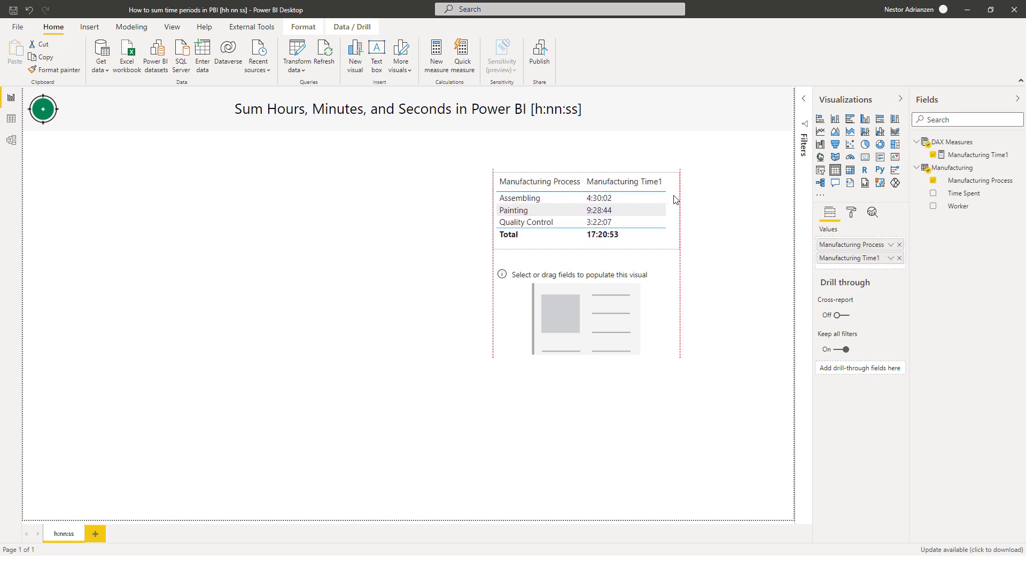
left_click(658, 295)
left_click_drag(969, 162, 614, 300)
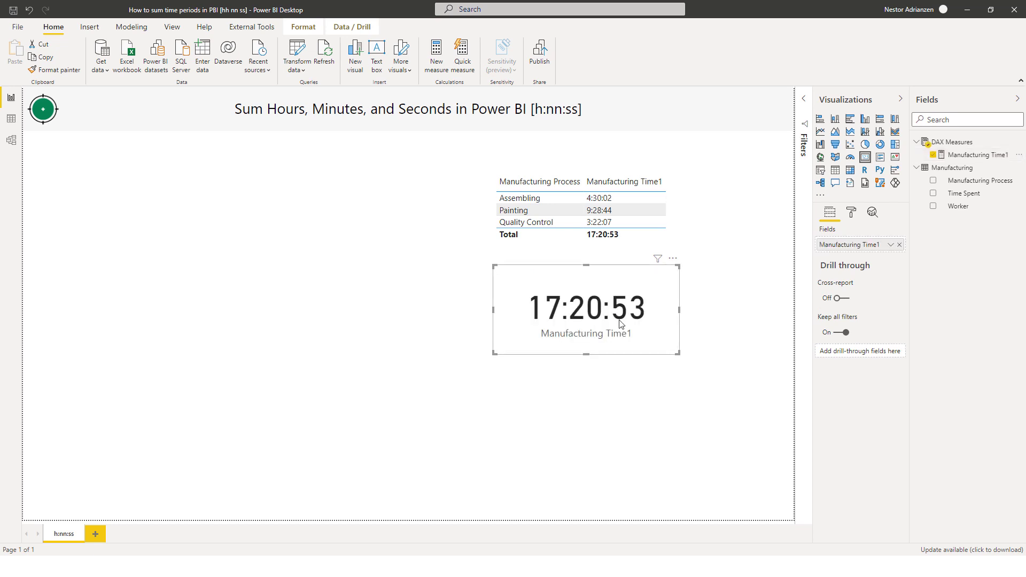
Reduce the card's height slightly and move it up closer to the table visual.
left_click_drag(587, 354, 590, 347)
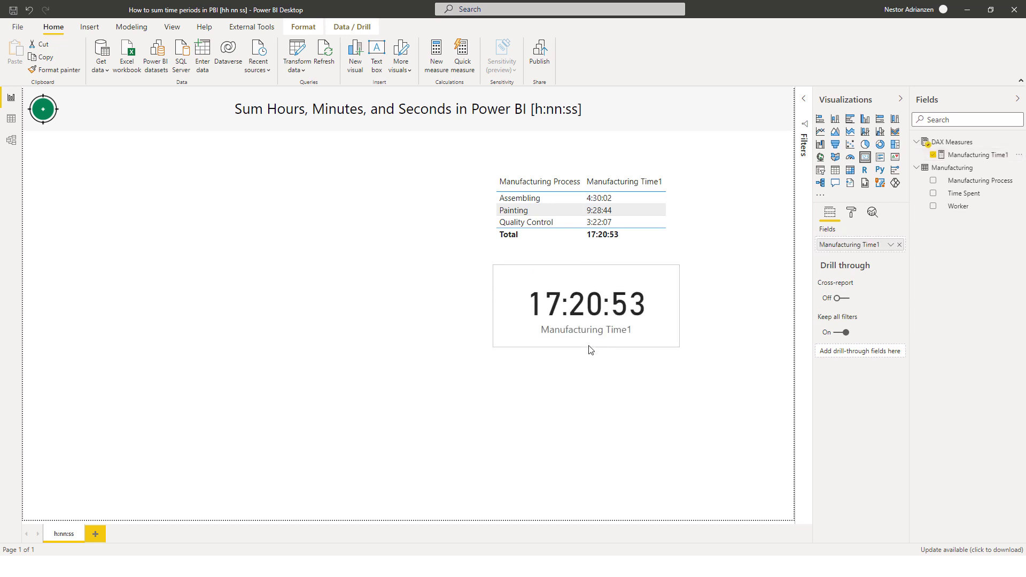
left_click_drag(629, 276, 631, 267)
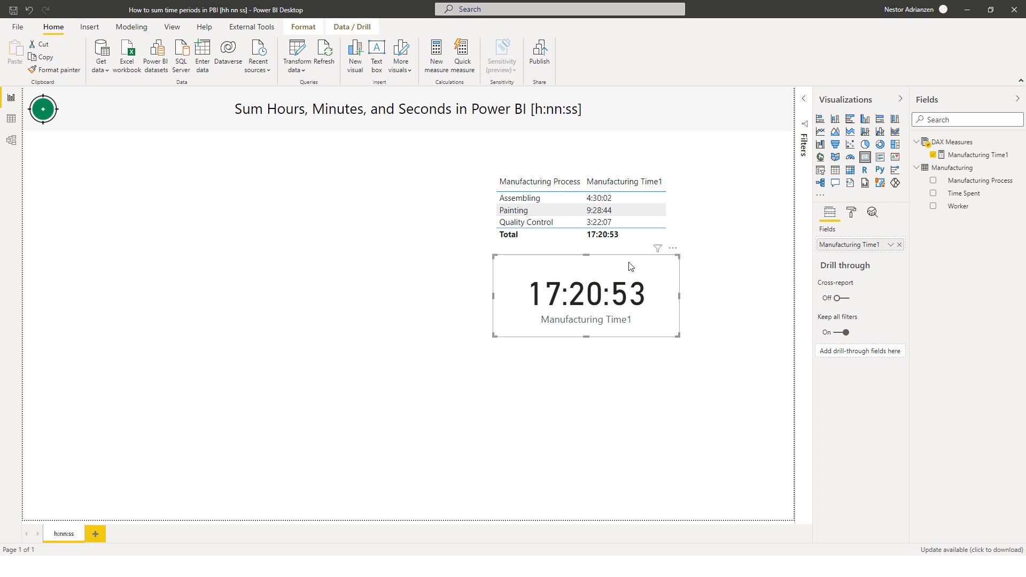
left_click(608, 393)
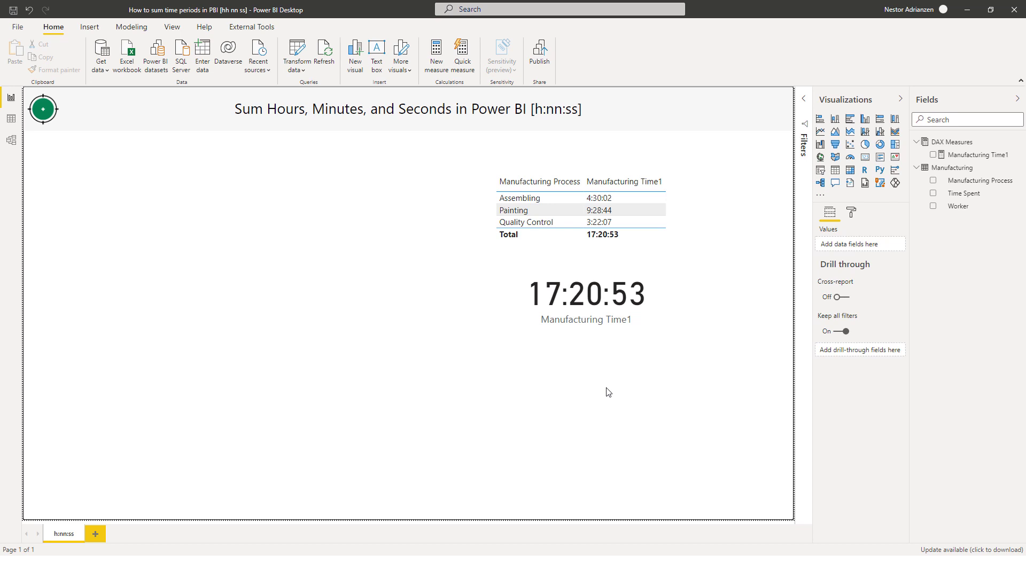
Switch to the Manufacturing Time workbook in Excel and examine the Time Spent subtotal formula in D24 and the entry in D3.
key("alt+Tab")
left_click(524, 292)
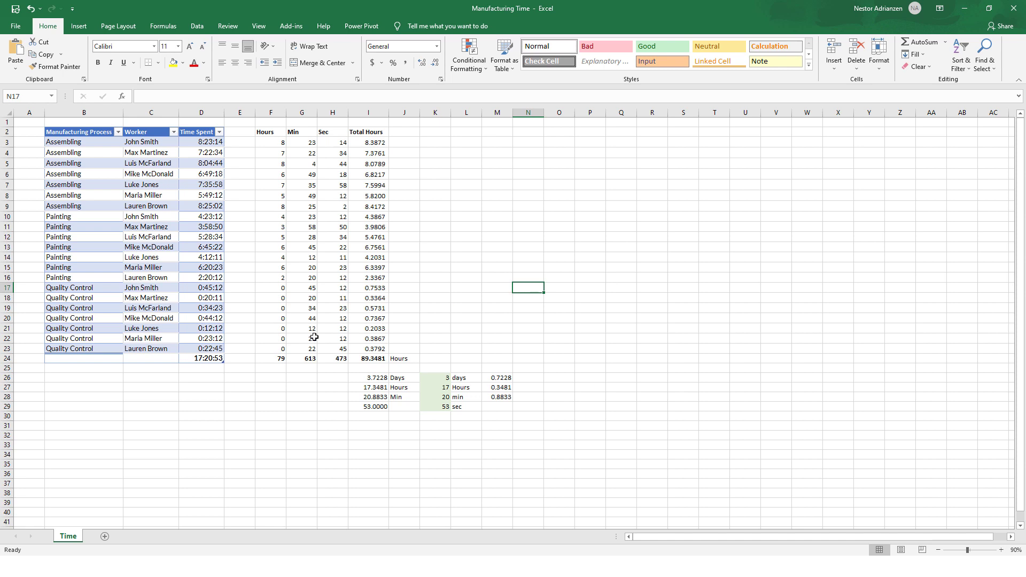
double_click(210, 359)
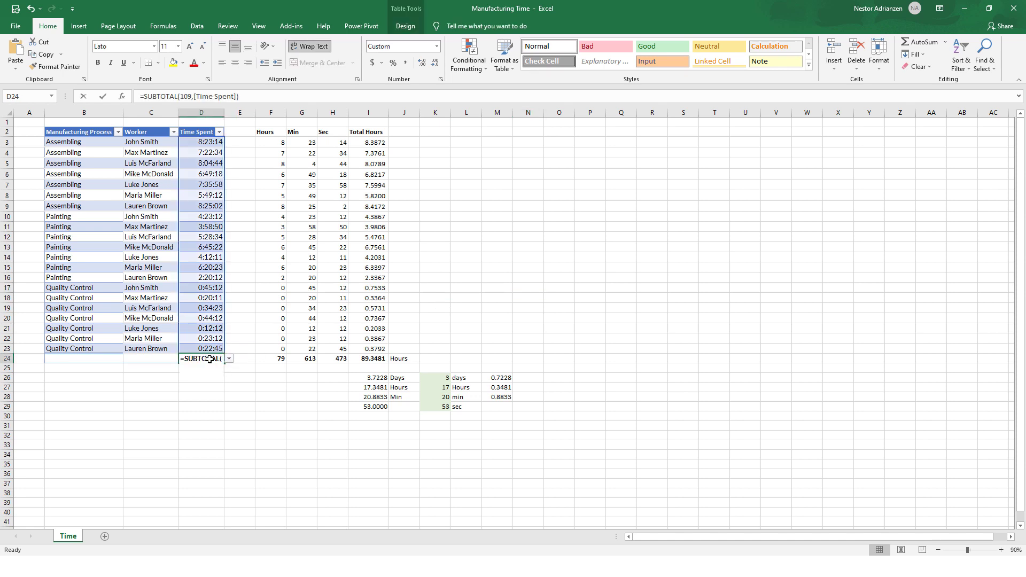
key("Escape")
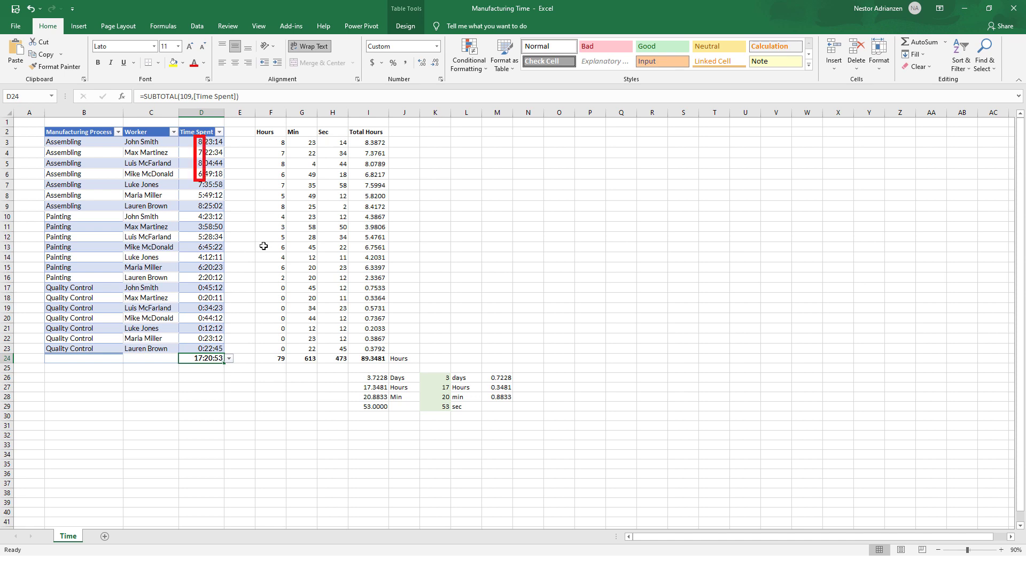
left_click(214, 142)
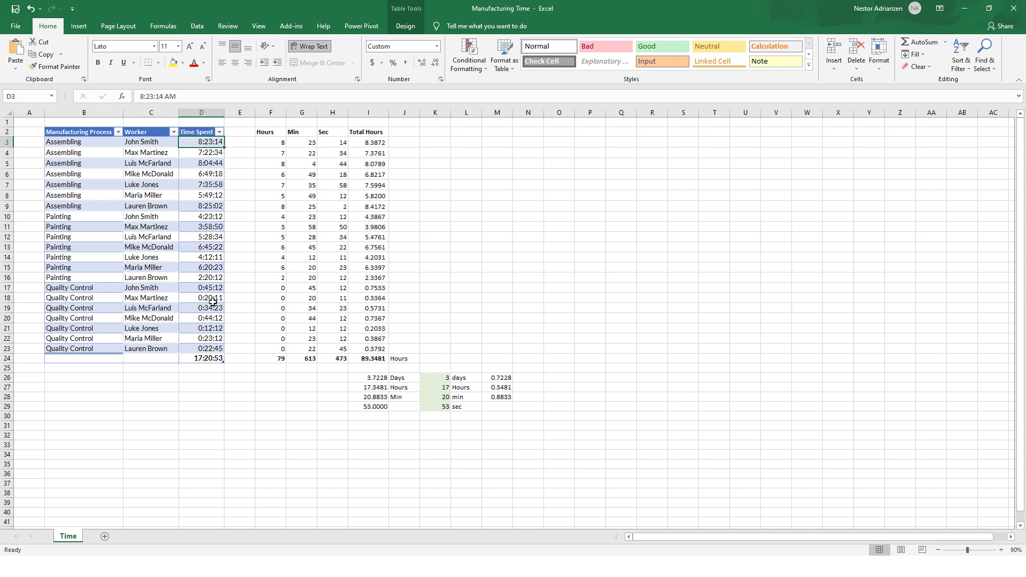
left_click(198, 361)
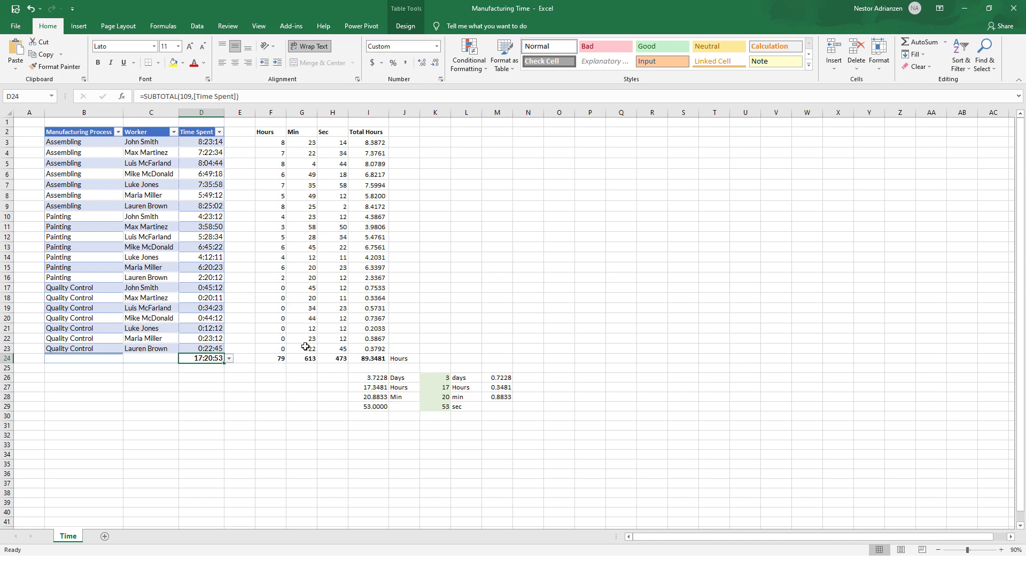
Examine the breakdown cells for whole days, hours, minutes and seconds in K26:K29.
left_click(437, 385)
left_click(436, 397)
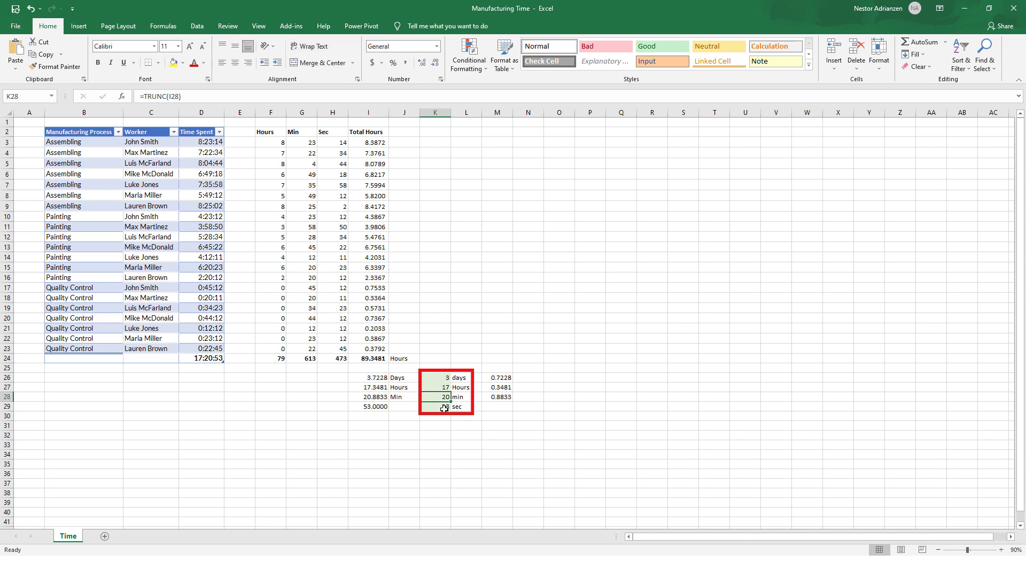
left_click(400, 453)
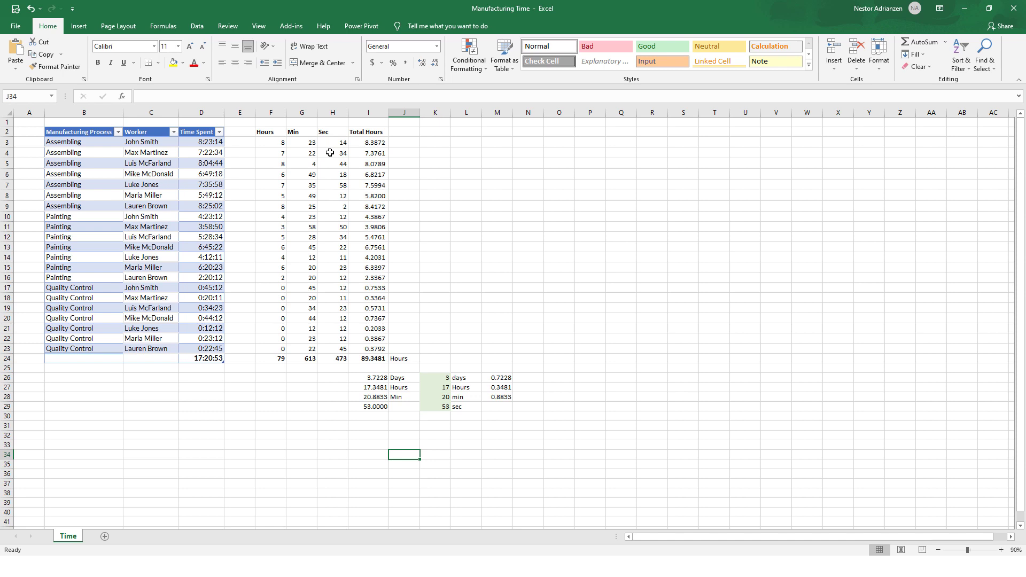
Inspect the formulas in F3, G3 and H3 that extract hours, minutes and seconds from Time Spent, leaving them unedited.
left_click(280, 143)
double_click(280, 143)
key("Escape")
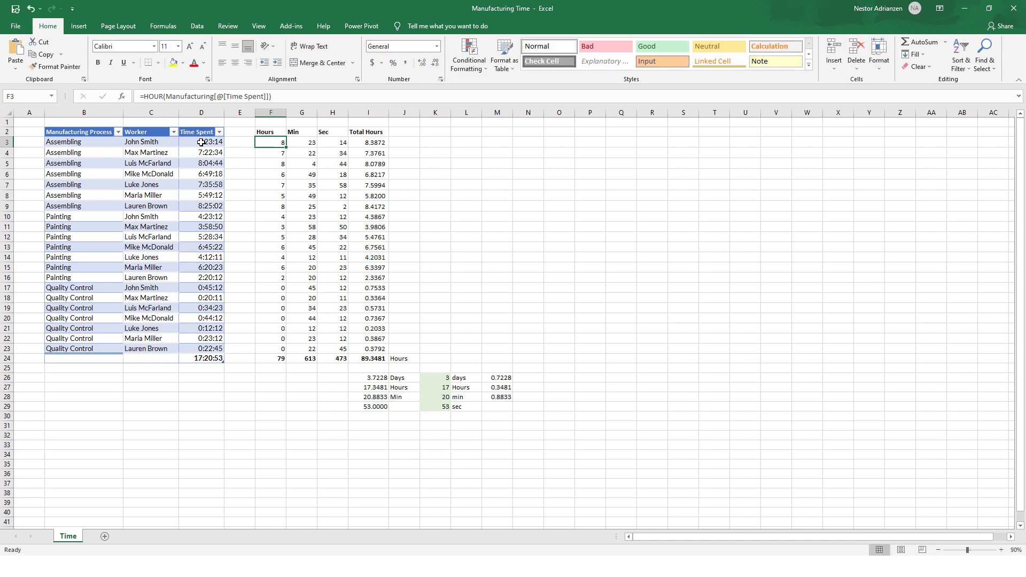
double_click(304, 143)
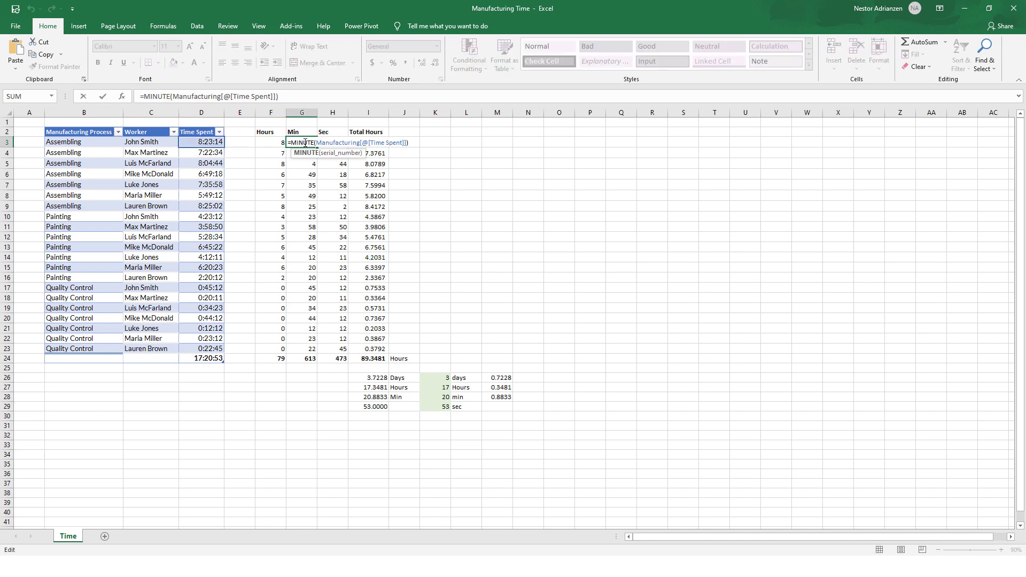
key("Escape")
left_click(329, 133)
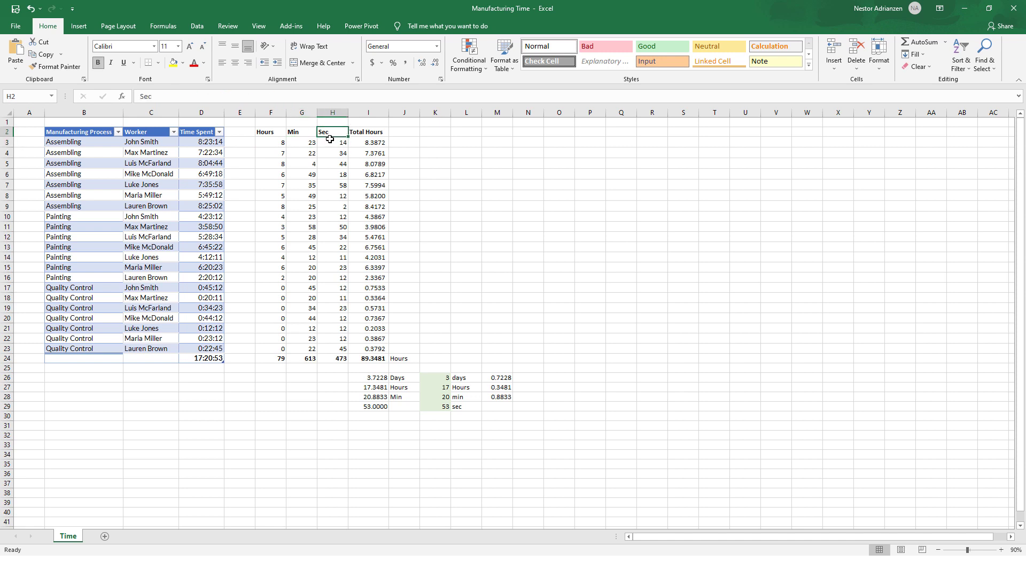
double_click(332, 142)
key("Escape")
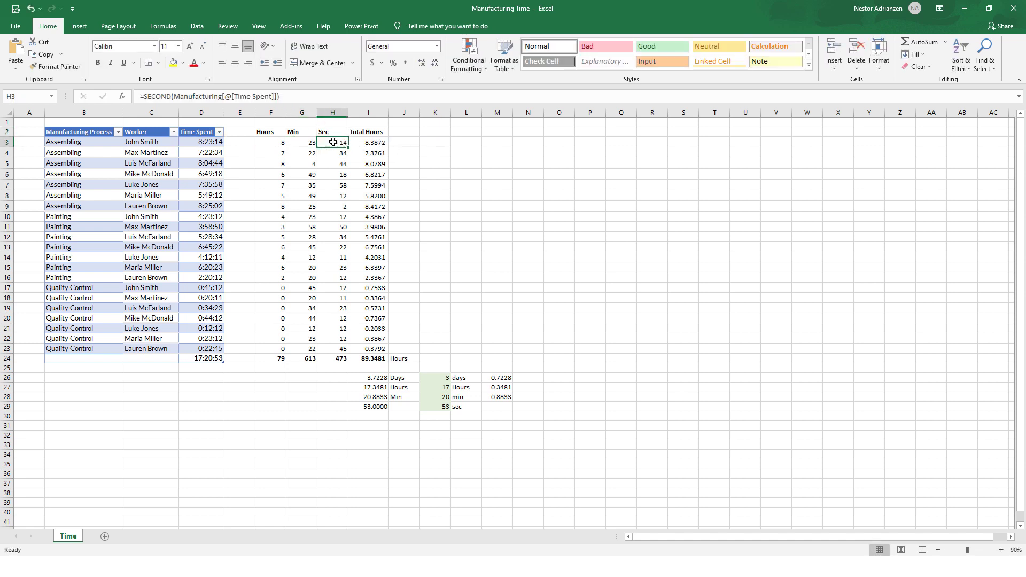
Inspect the Total Hours conversion formula in I3 and the column's sum formula in I24.
left_click(368, 144)
double_click(372, 143)
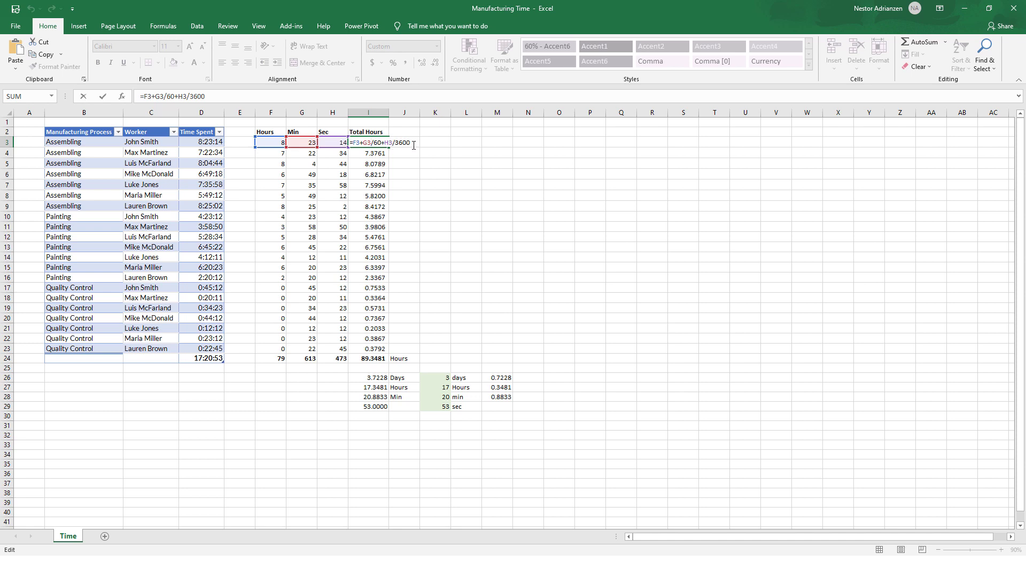
key("ctrl+Return")
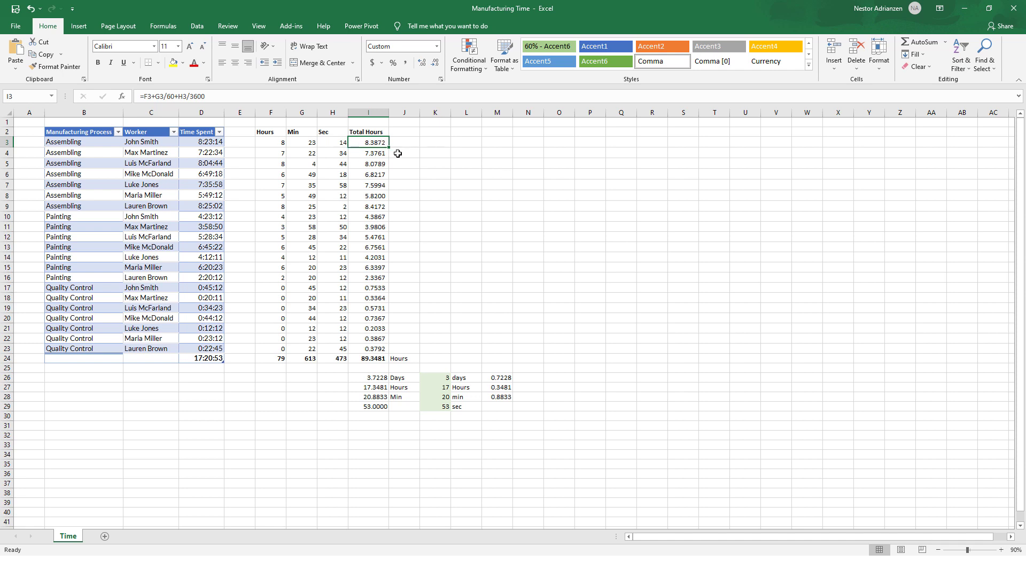
left_click(375, 362)
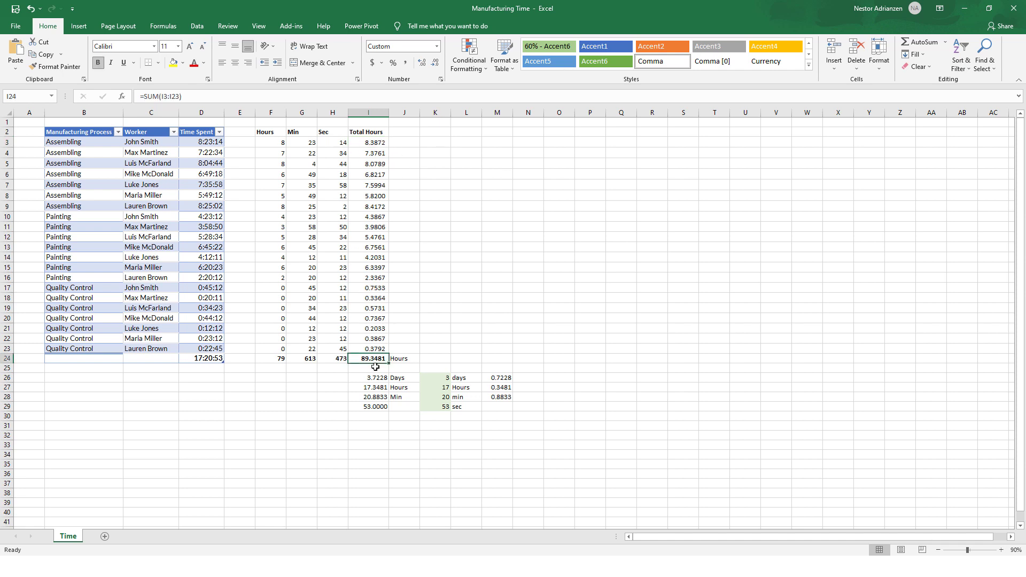
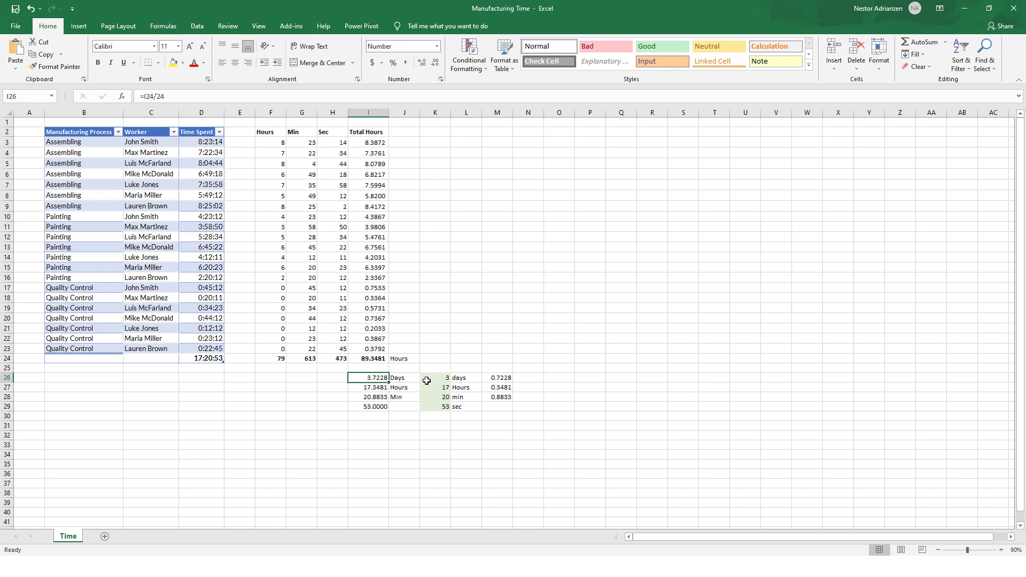
Inspect the whole-days truncation formula in K26 and the day remainder formula in M26, leaving both unedited.
left_click(439, 378)
double_click(438, 378)
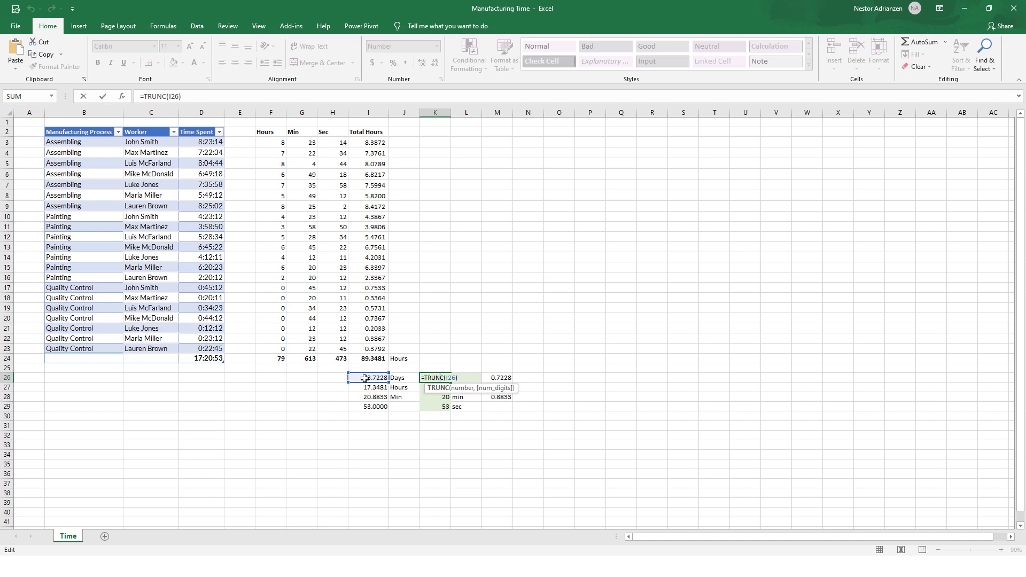
key("Escape")
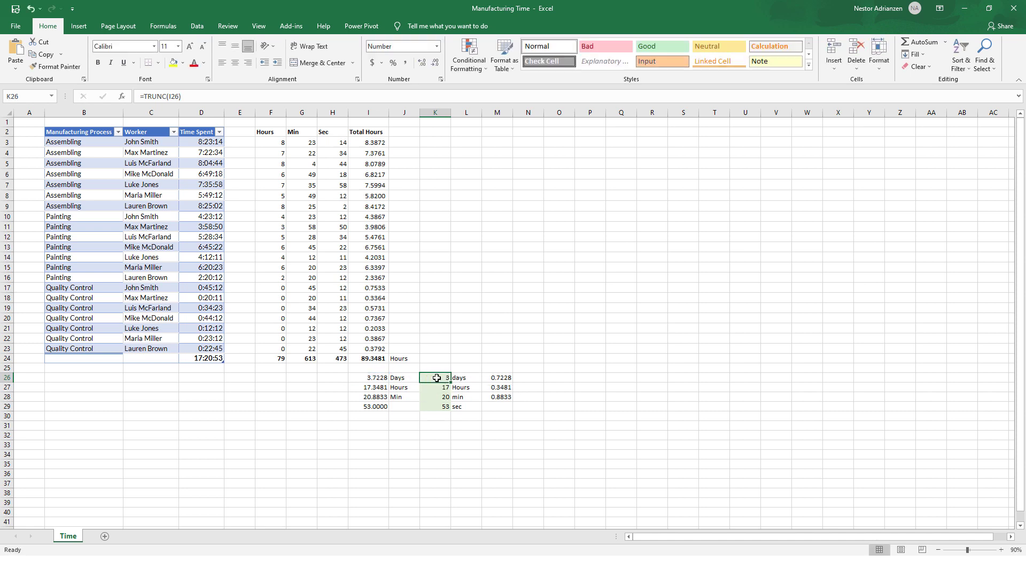
left_click(504, 378)
type("=I26-K26")
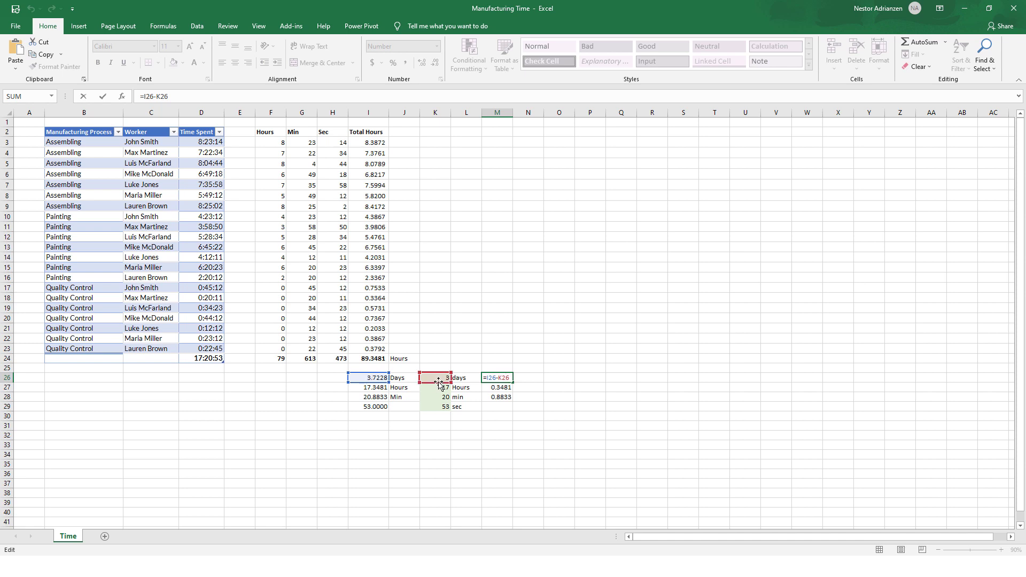
key("ctrl+Return")
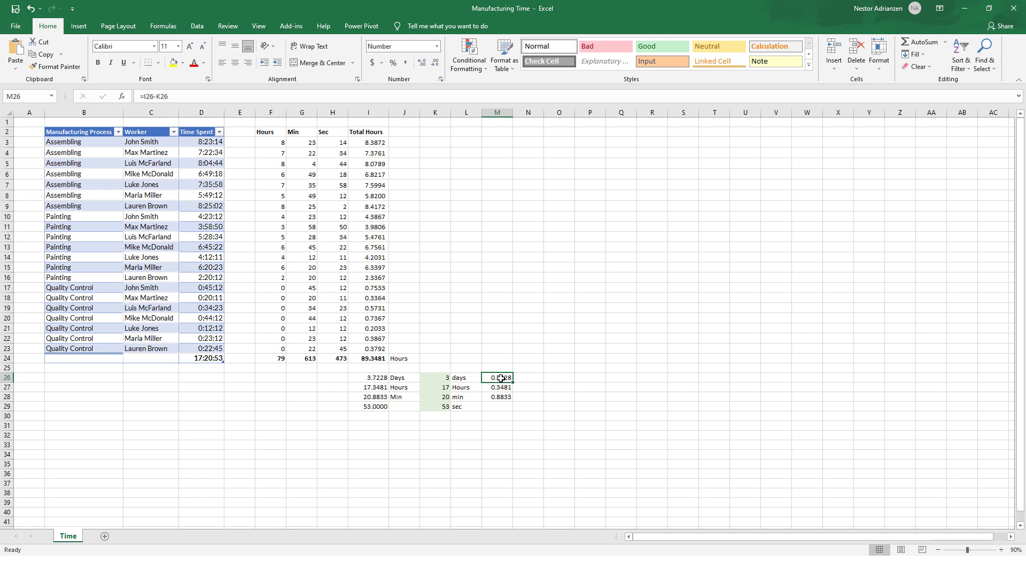
Inspect the hours conversion formula in I27, its truncation in K27 and the remainder formula in M27.
double_click(379, 387)
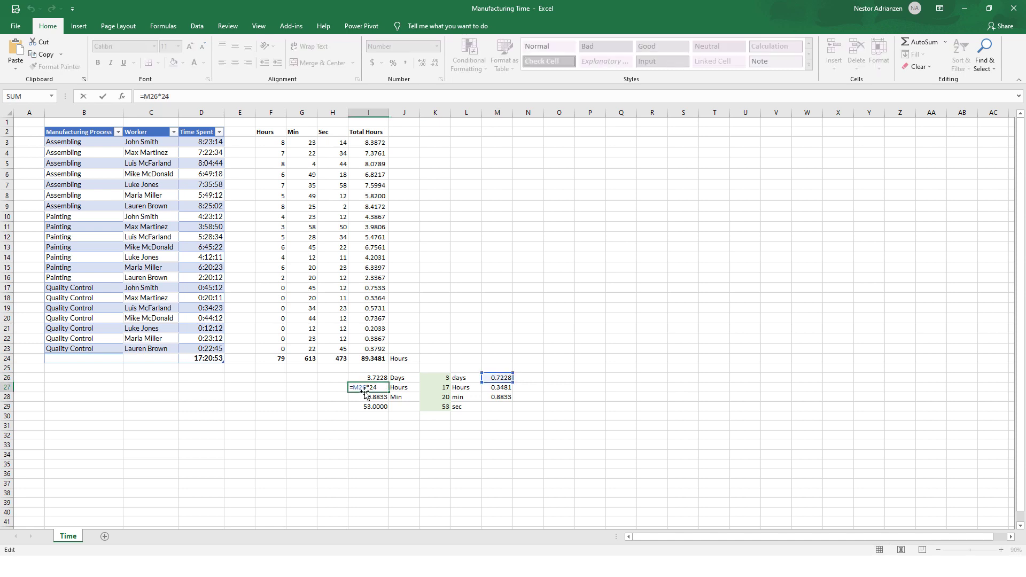
key("Escape")
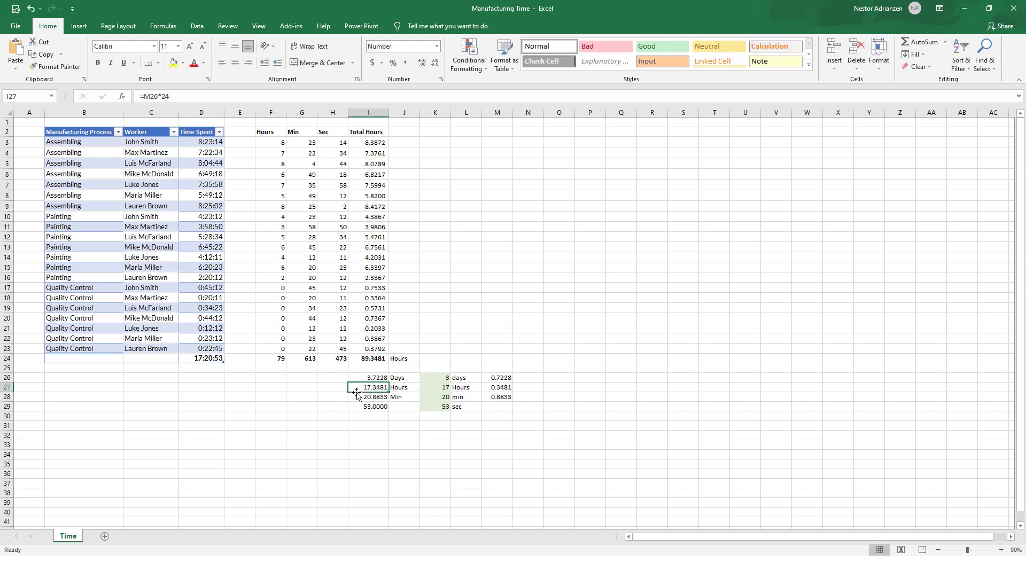
left_click(444, 388)
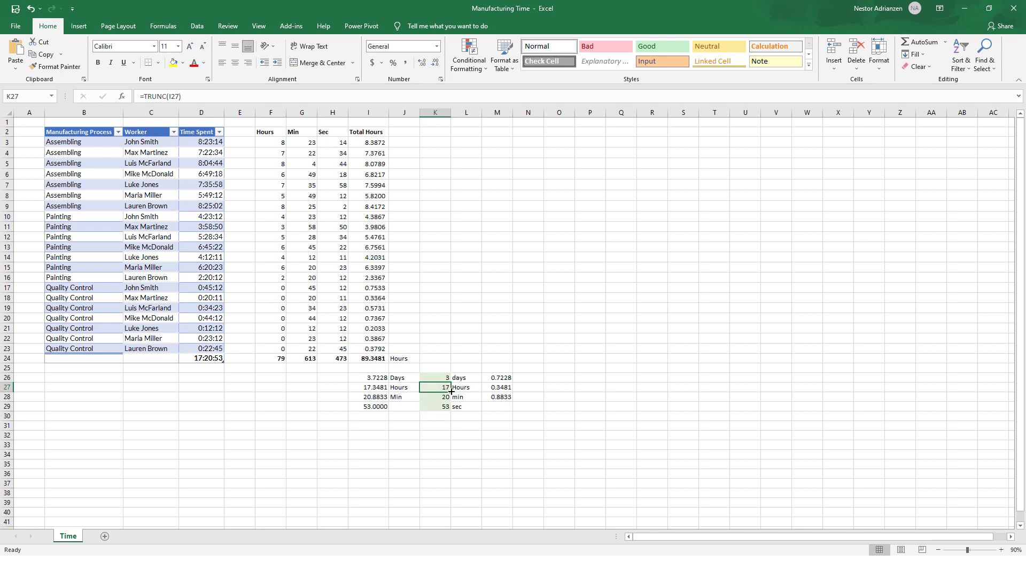
double_click(498, 387)
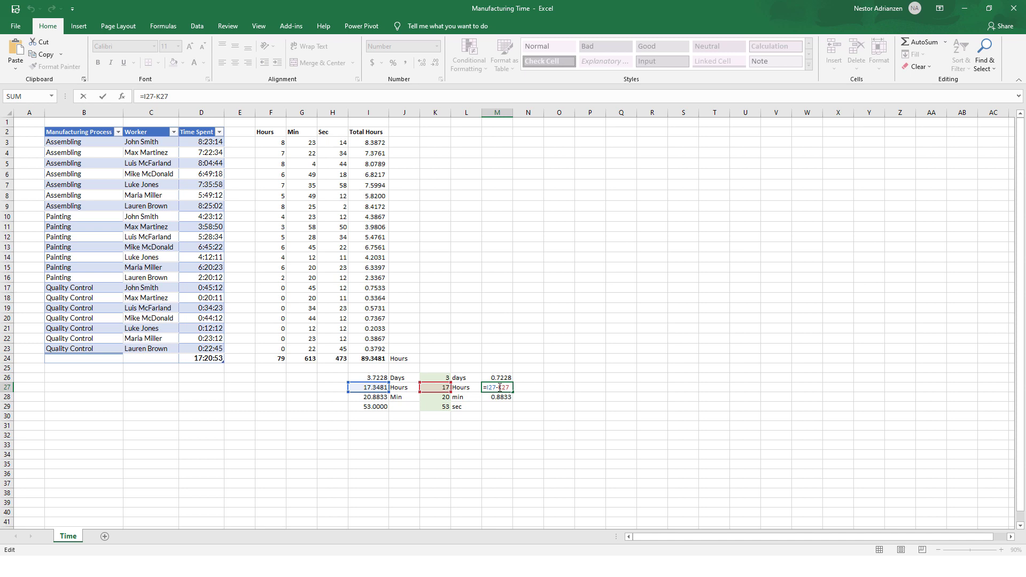
key("Escape")
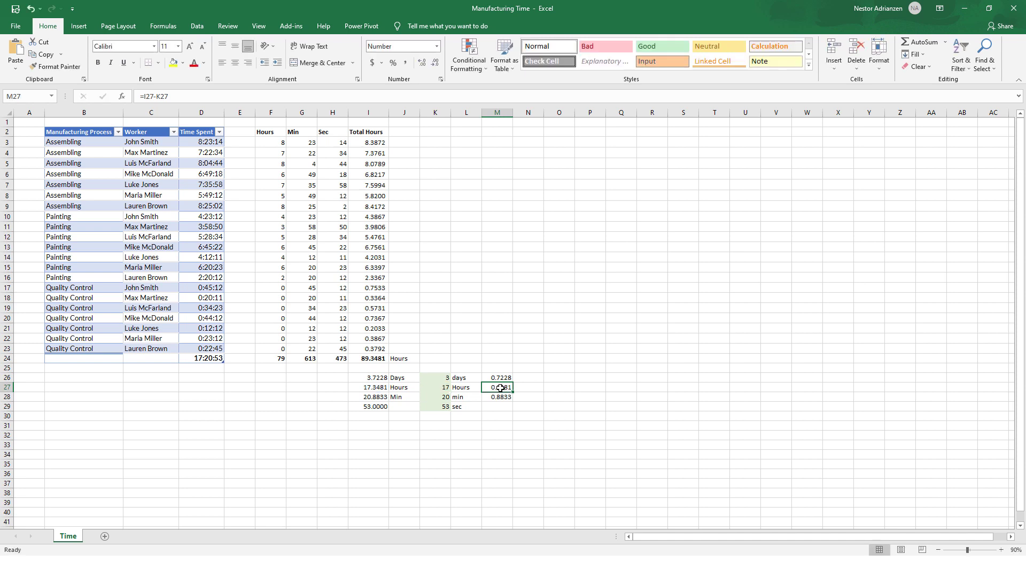
Inspect the minutes conversion formula in I28, its truncation in K28 and the remainder formula in M28.
double_click(374, 397)
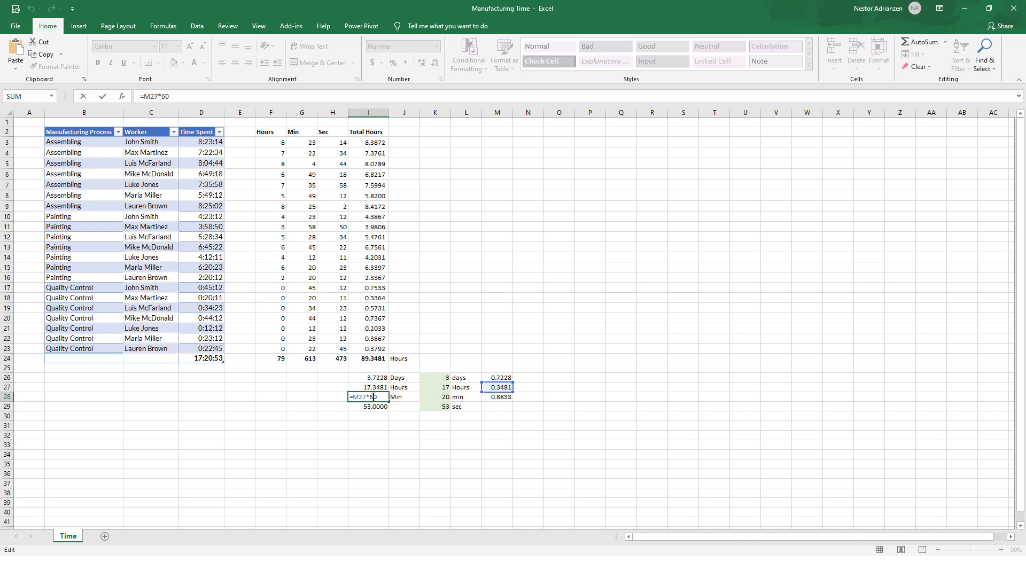
key("Escape")
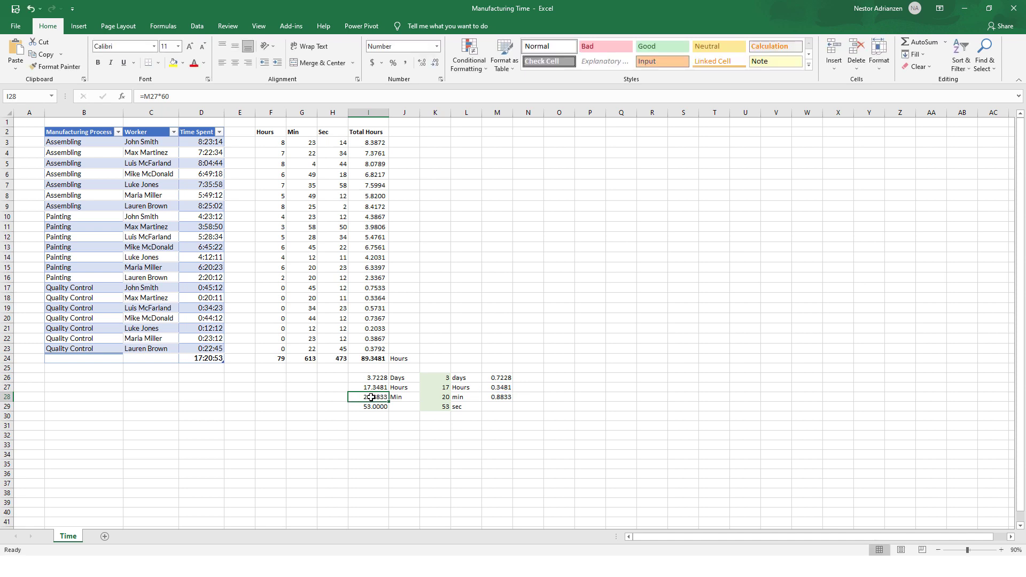
left_click(445, 397)
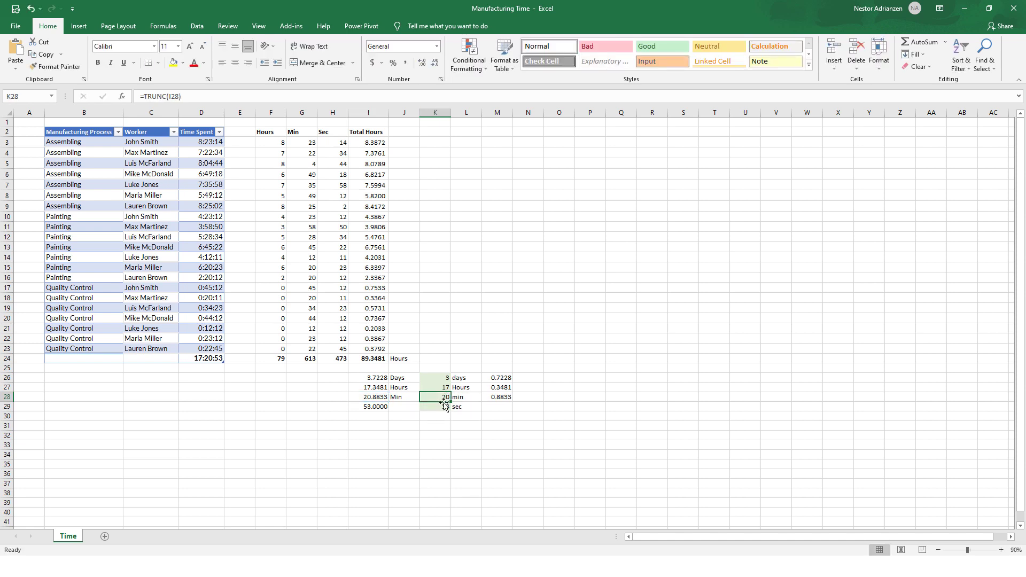
double_click(499, 398)
key("Escape")
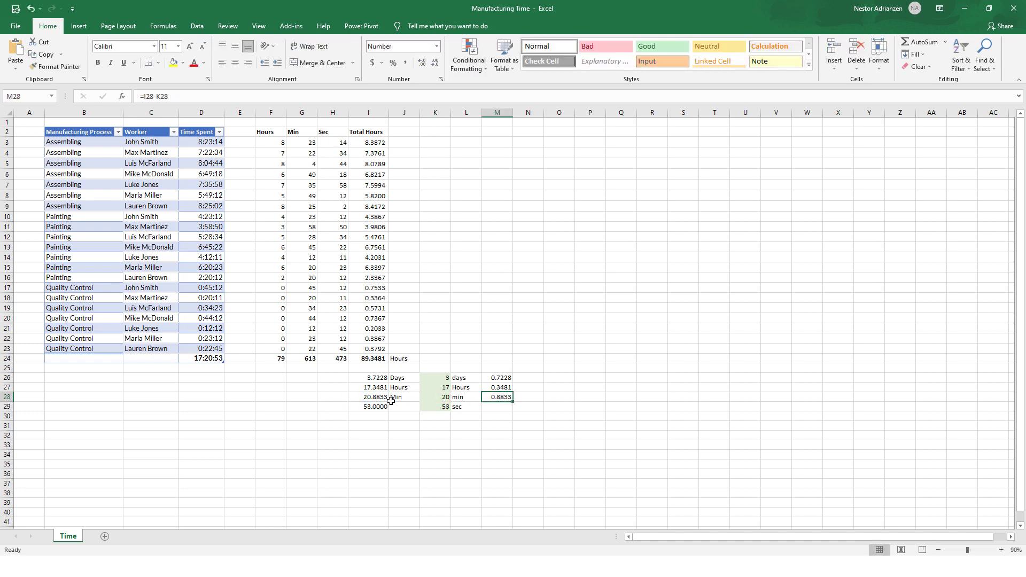
Inspect the seconds formula in I29 and review the whole-number breakdown in K26:K29.
left_click(375, 406)
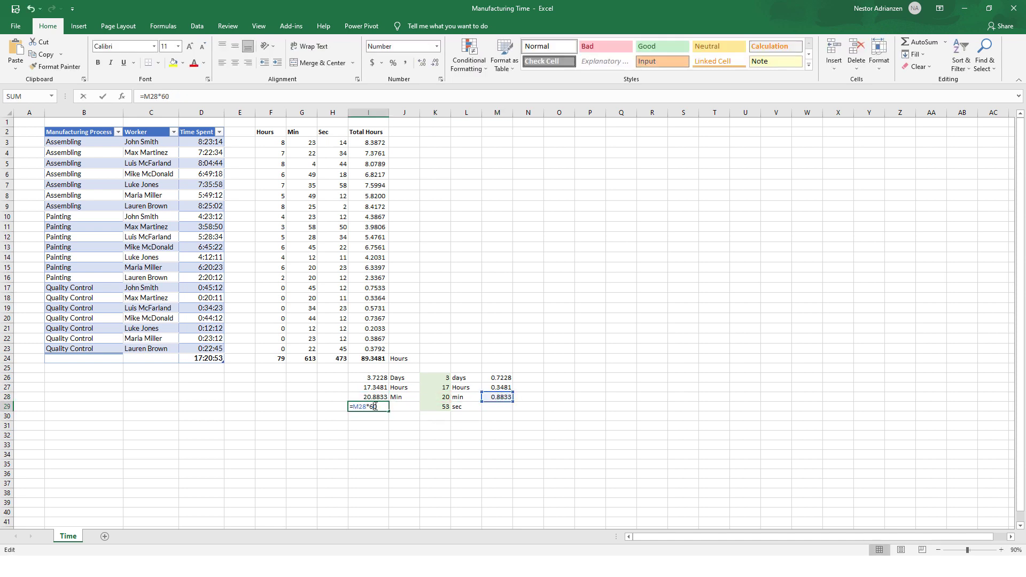
type("=M28*60")
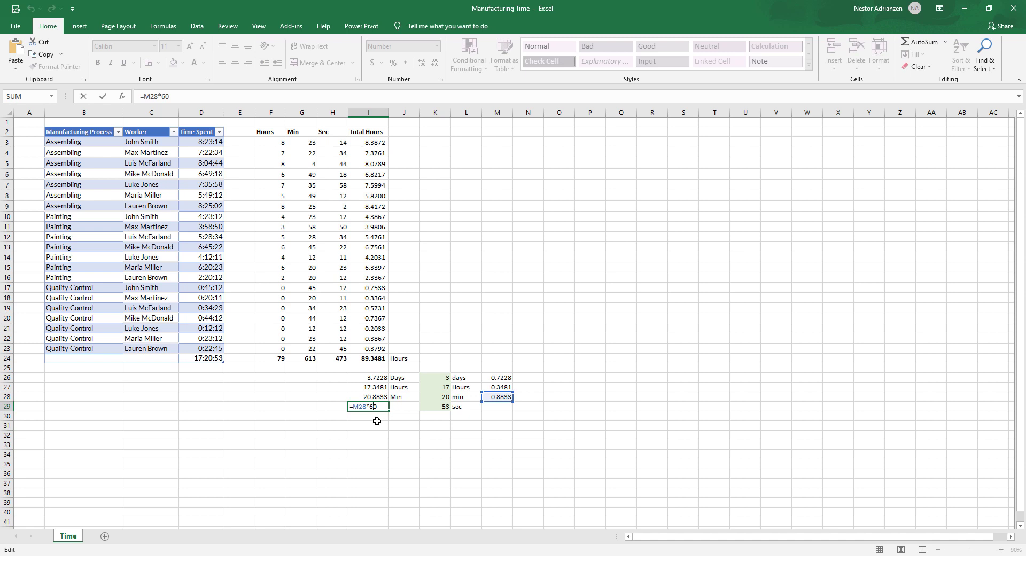
left_click_drag(435, 377, 435, 405)
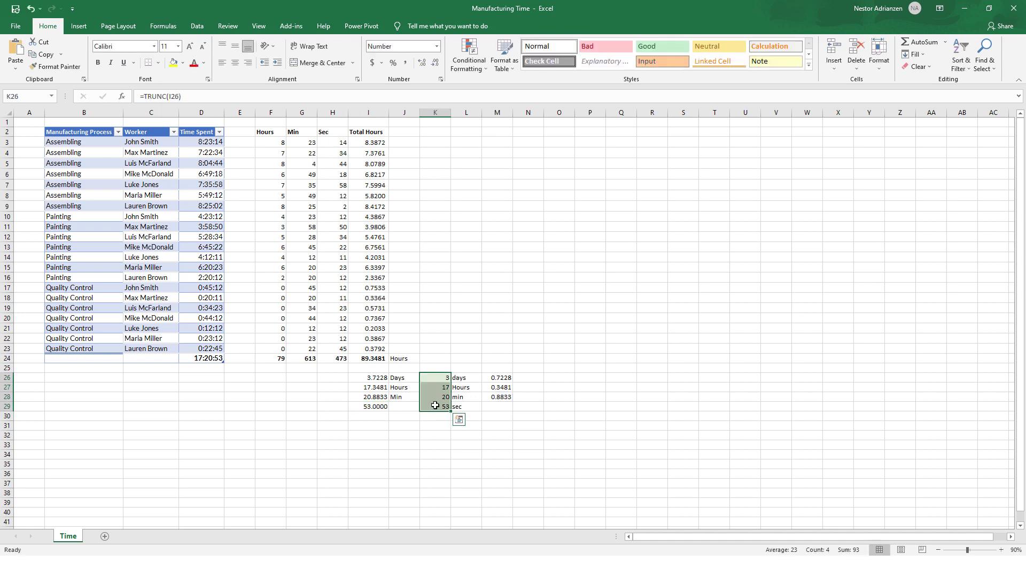
left_click(426, 424)
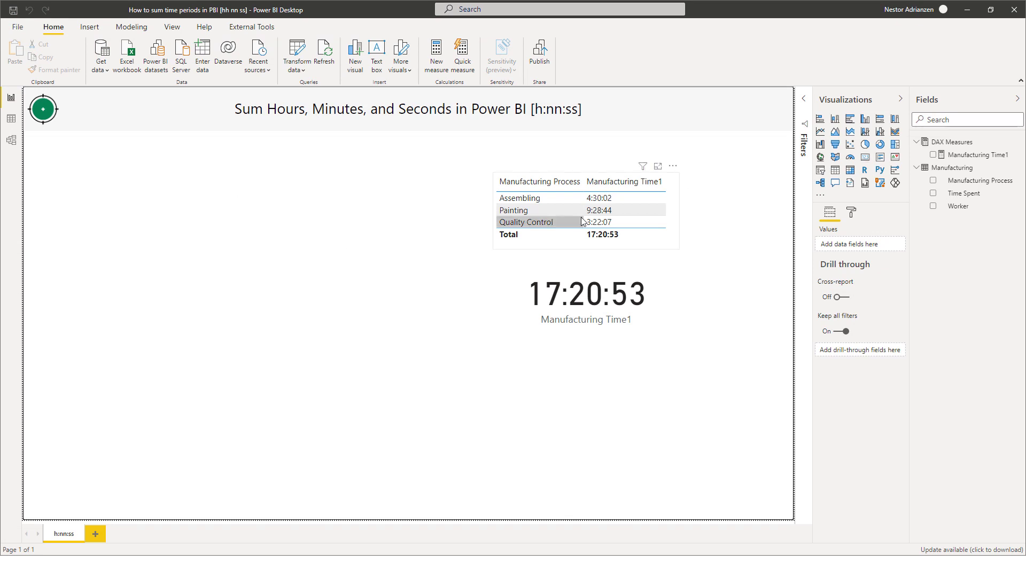
Switch to Power BI Desktop and start a new measure named Manufacturing Time2 in the DAX Measures table.
right_click(947, 144)
left_click(873, 146)
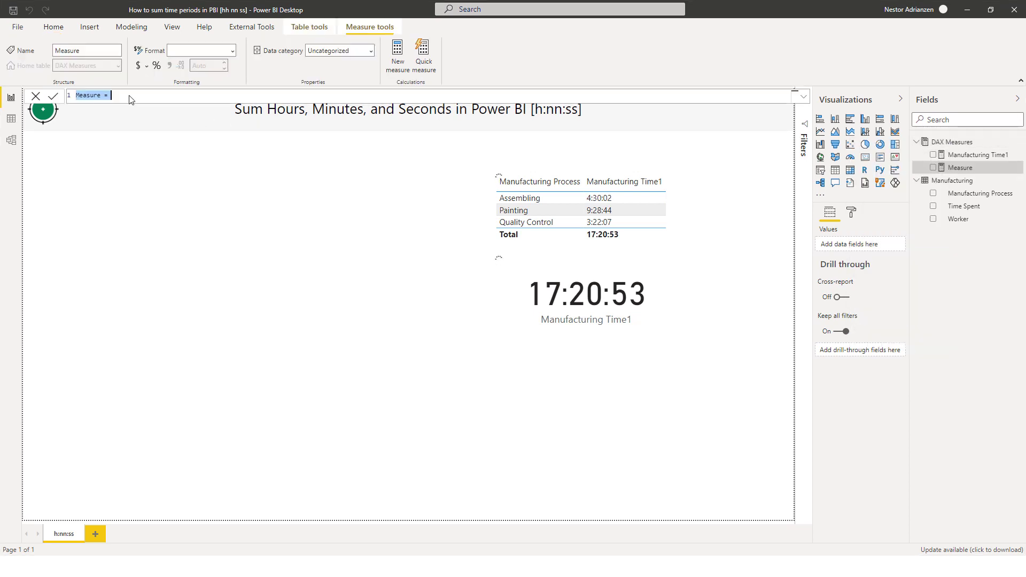
left_click(140, 99)
left_click_drag(140, 100, 66, 87)
type("Man")
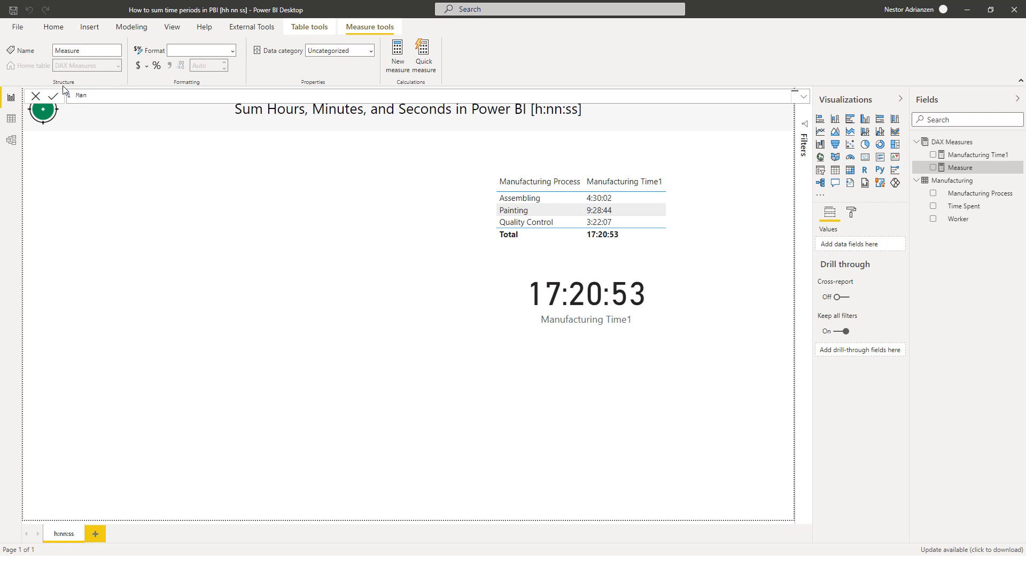
type("ufacturing Time2 =")
key("shift+Return")
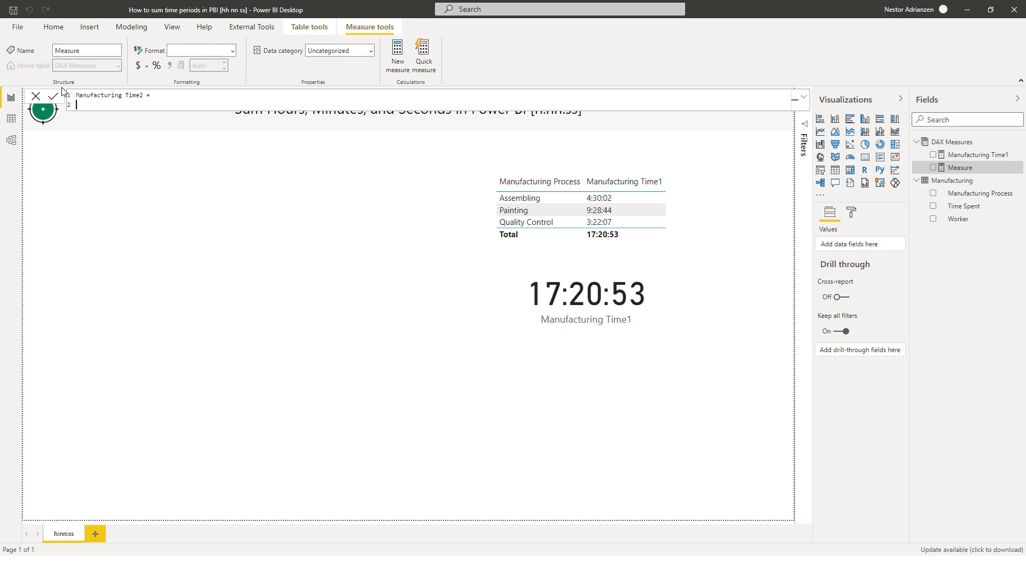
Declare the variable Total_Hours in the measure and begin its expression on a new line with SUMX.
type("VAR")
type("Total_Hours =")
key("shift+Return")
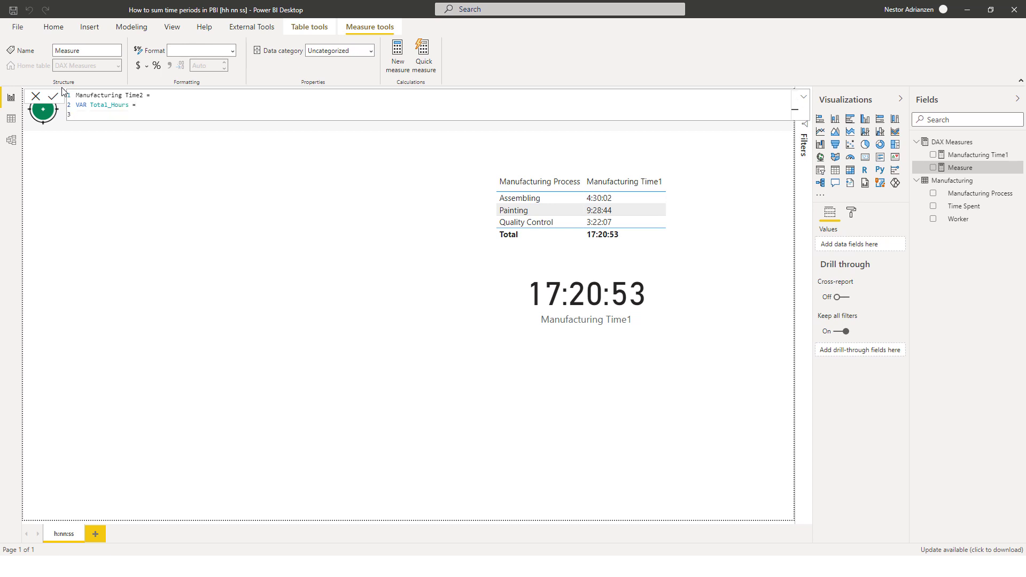
type("su")
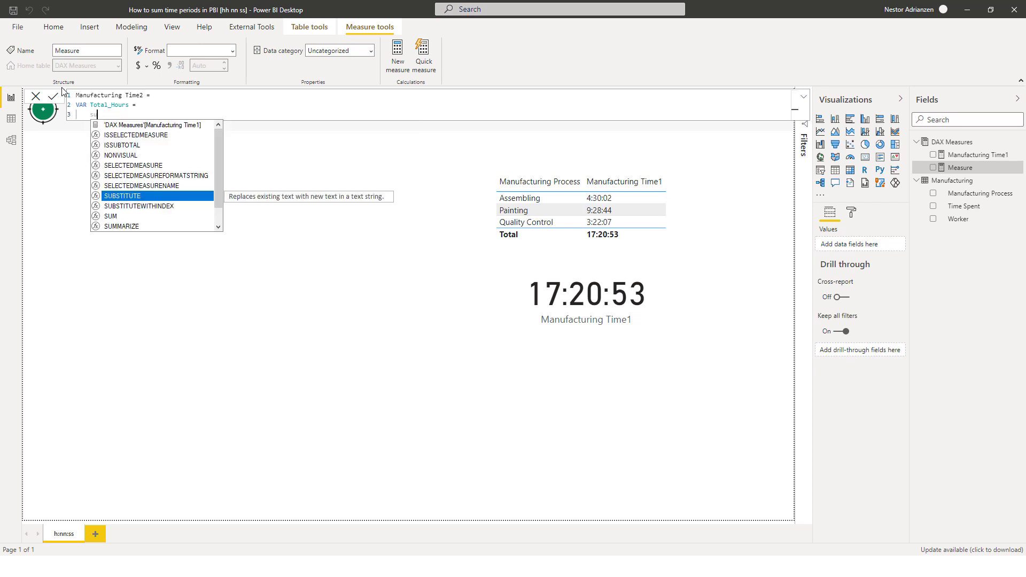
type("m")
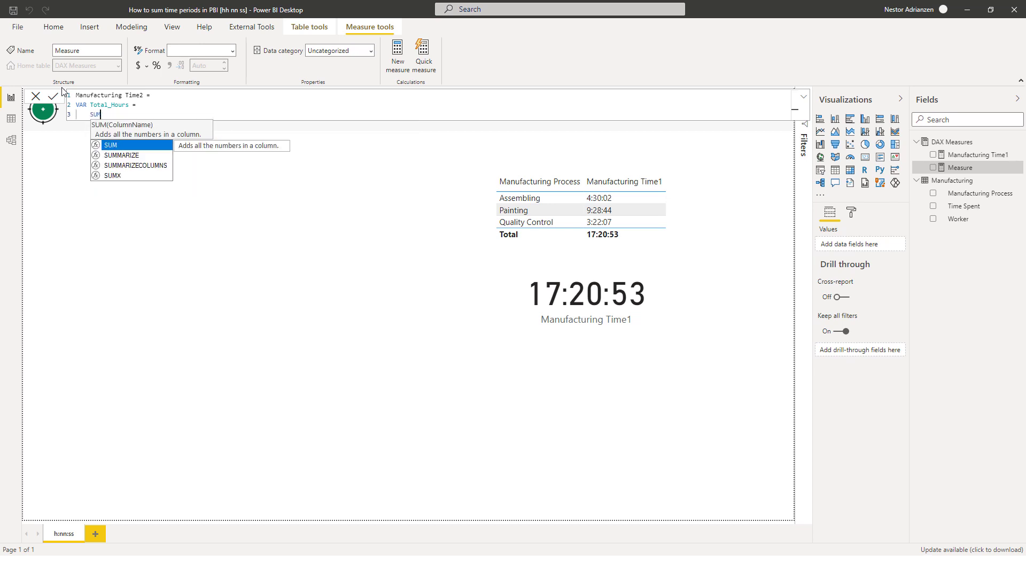
key("Down")
key("Down")
key("Down")
key("Tab")
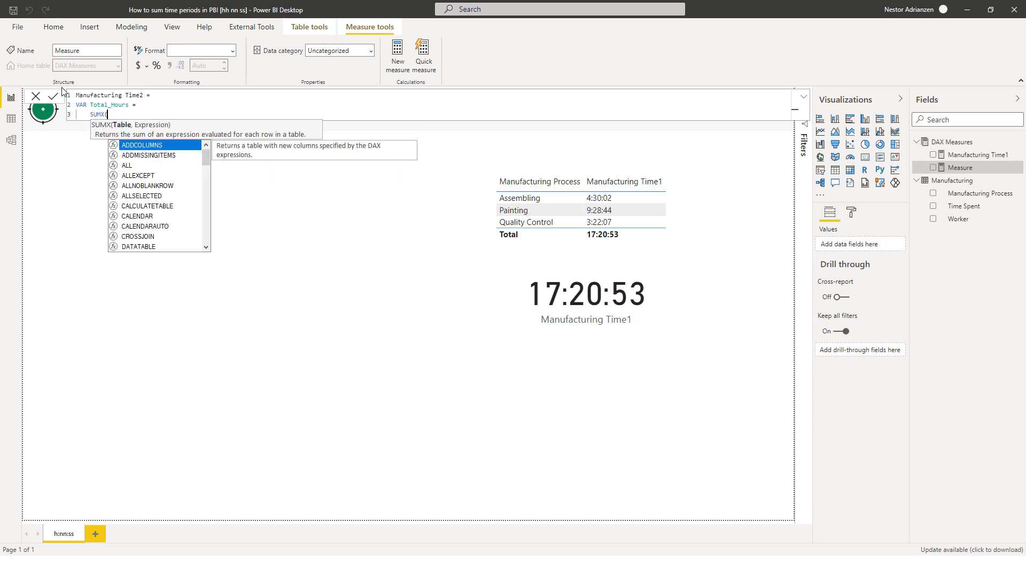
Enter the Manufacturing table as the first SUMX argument on its own line, indented below the function.
key("shift+Return")
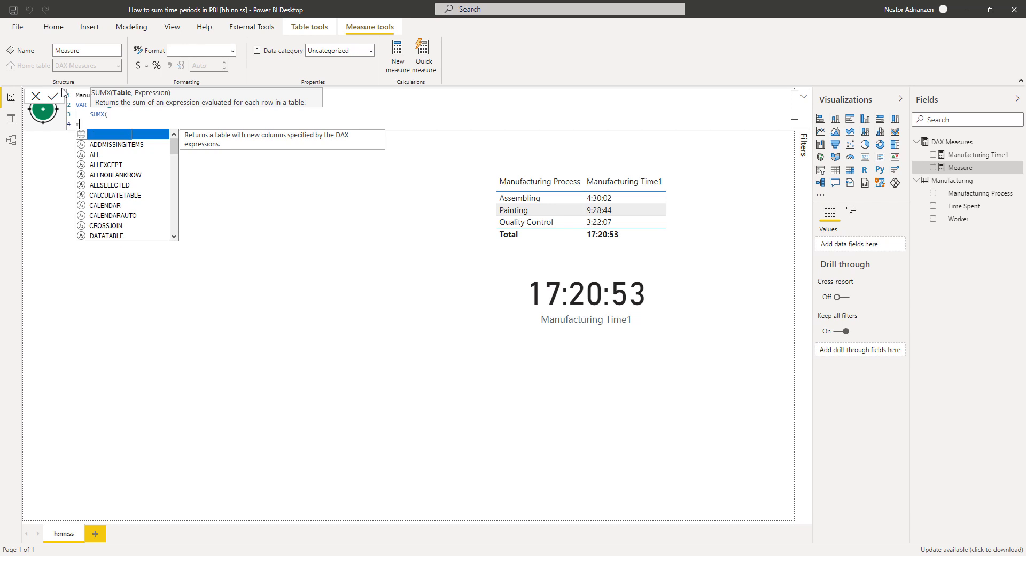
type("ma")
key("Tab")
type(",")
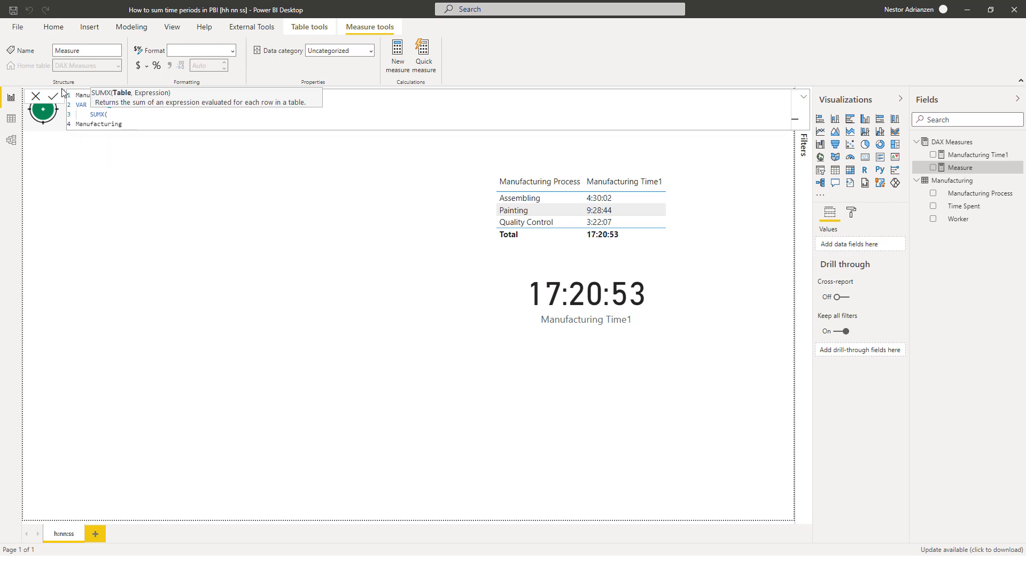
key("Left")
key("Up")
key("Home")
key("Down")
key("Left")
key("Left")
key("Left")
key("Left")
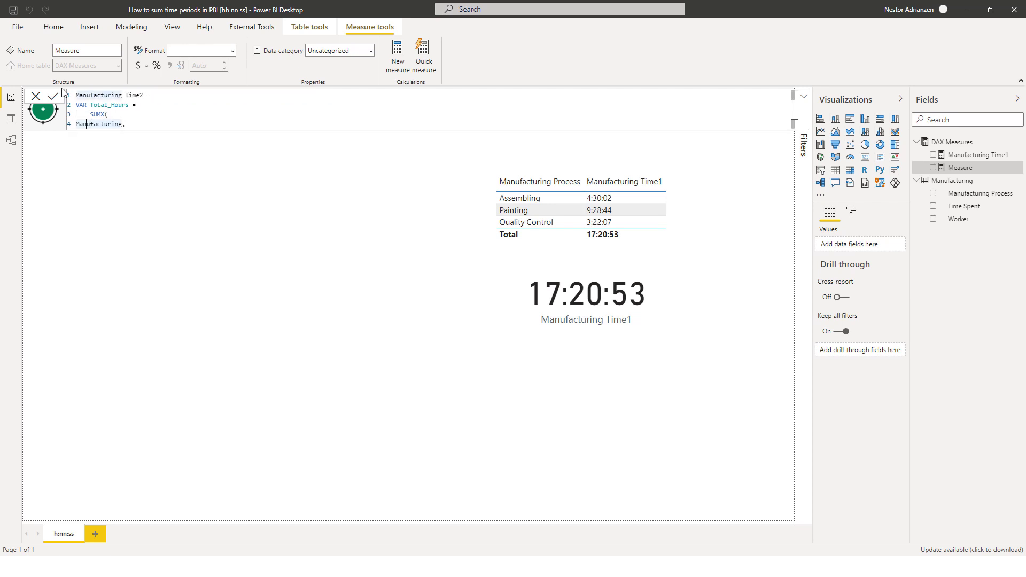
key("Tab")
key("Tab")
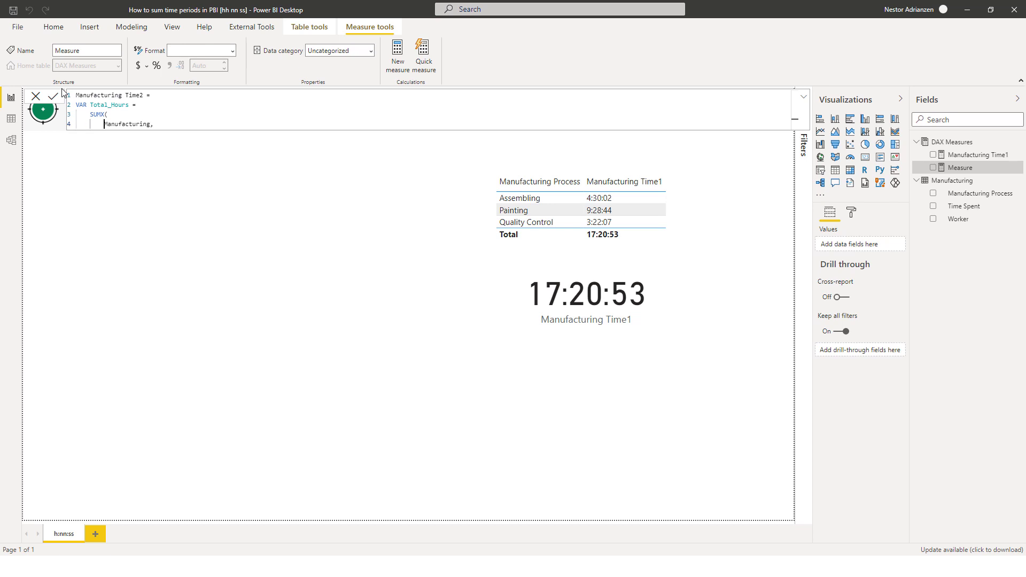
Begin the SUMX expression on a new indented line with HOUR(Manufacturing[Time Spent]).
key("End")
key("shift+Return")
key("Tab")
key("Tab")
type("HOU")
key("BackSpace")
key("BackSpace")
key("BackSpace")
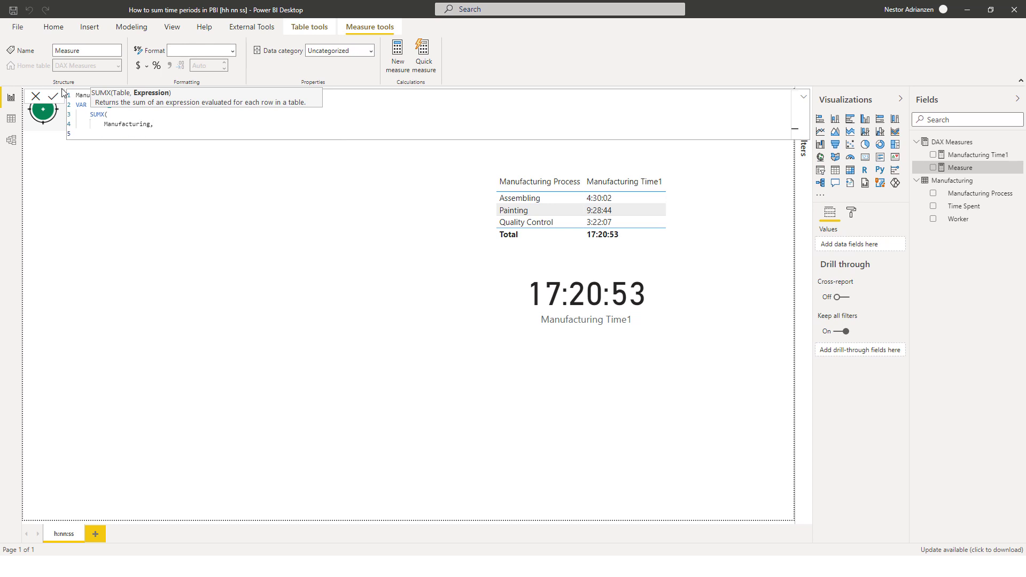
type("hou")
key("Tab")
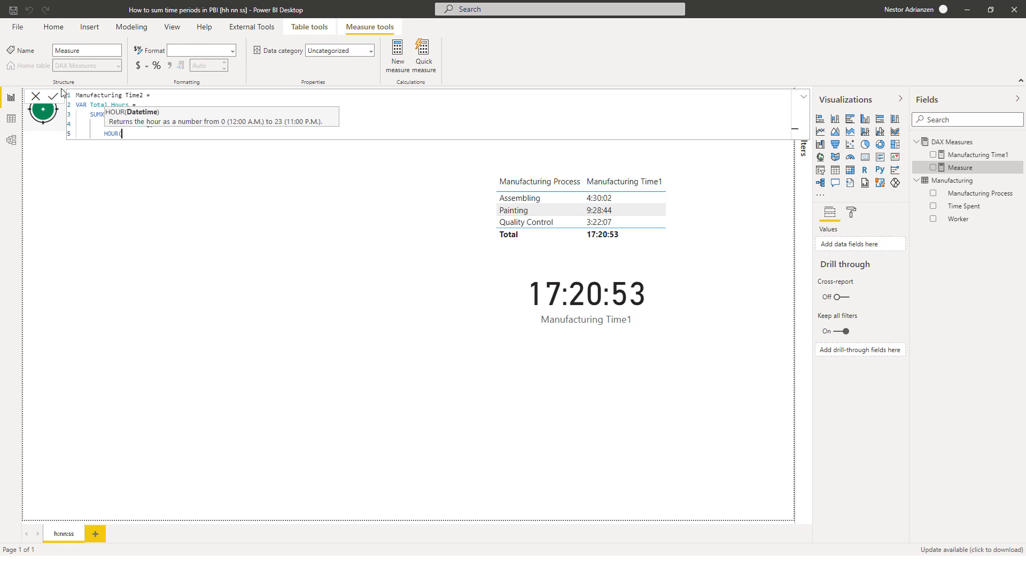
type("time")
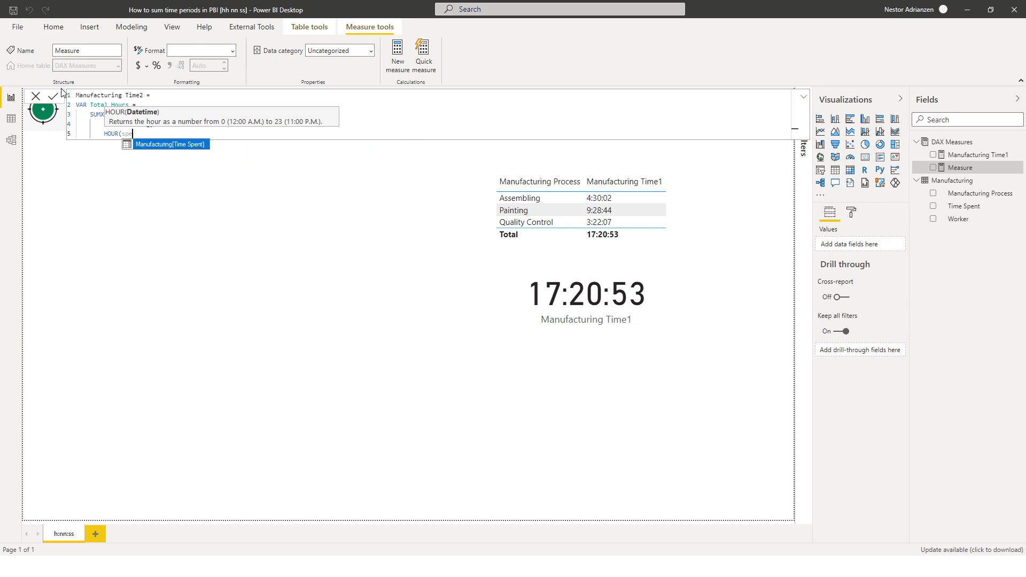
key("Tab")
type(")")
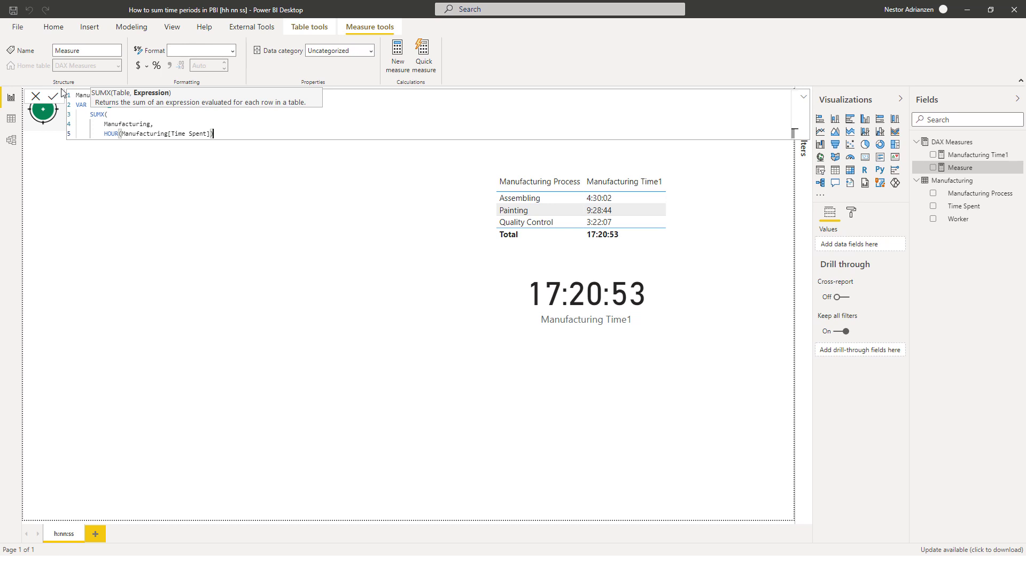
Extend the SUMX expression with + MINUTE(Manufacturing[Time Spent])/60 after the HOUR term.
type(" + min")
key("Down")
key("Down")
key("Tab")
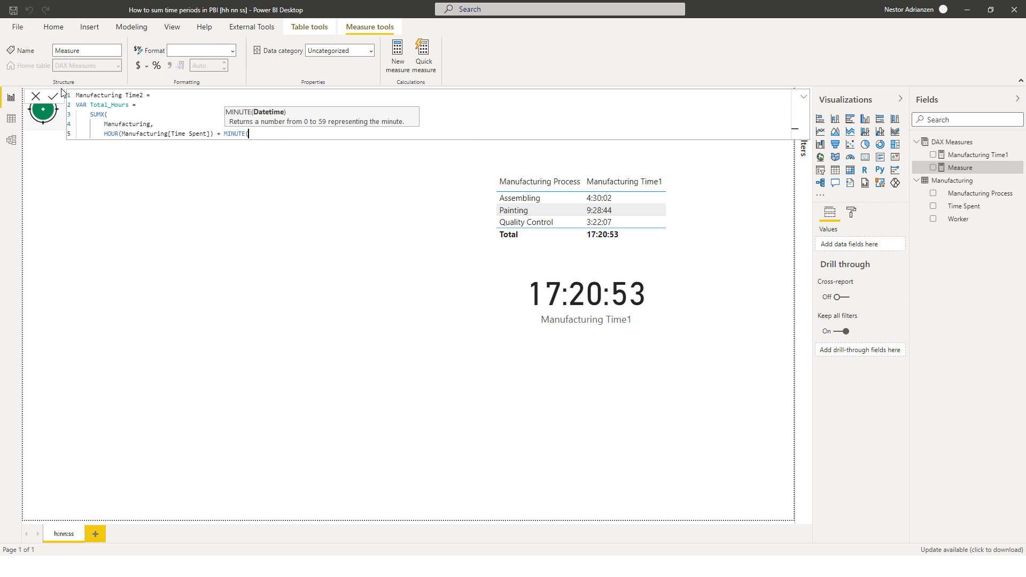
type("time")
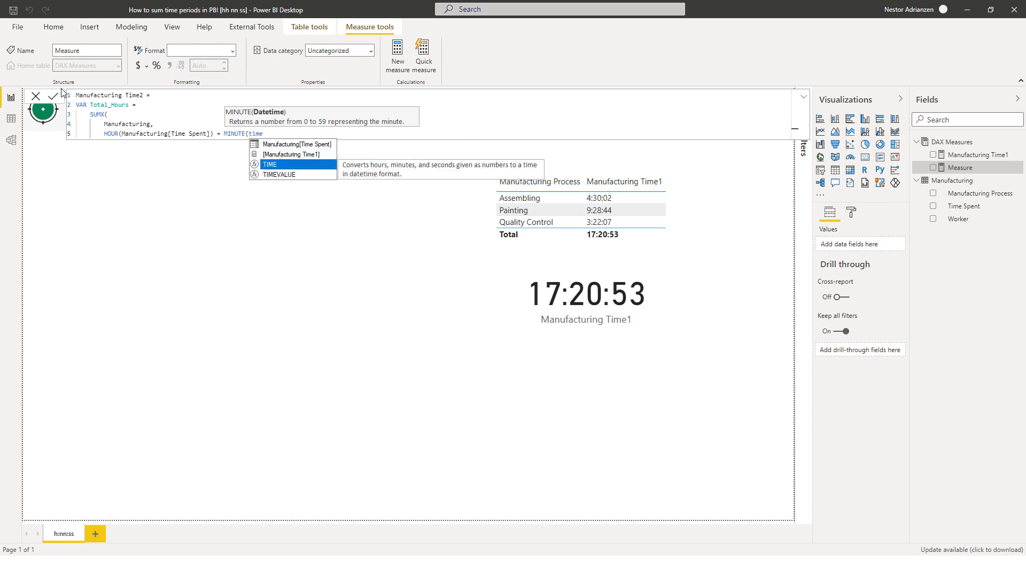
key("Up")
key("Up")
key("Tab")
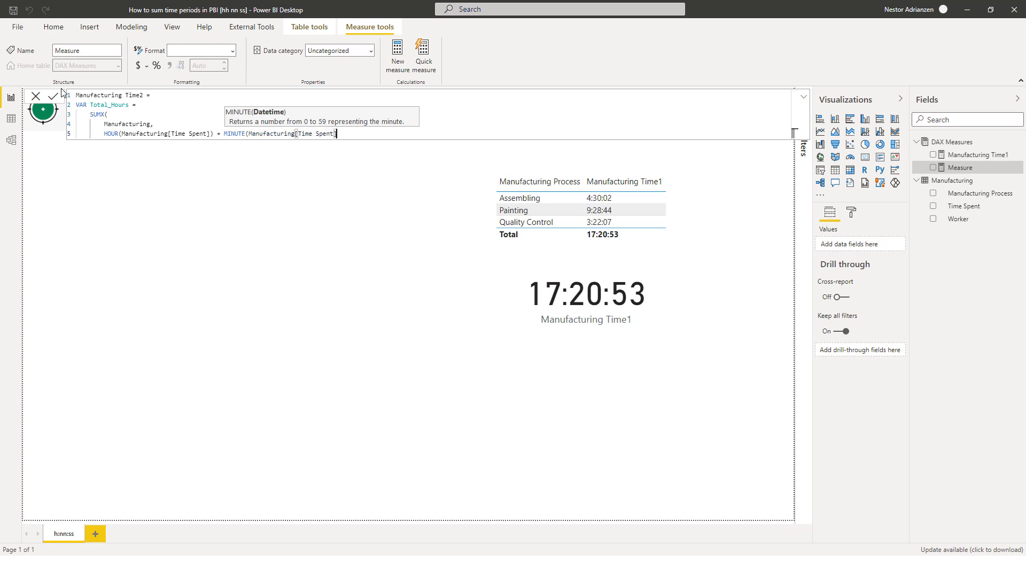
type(")")
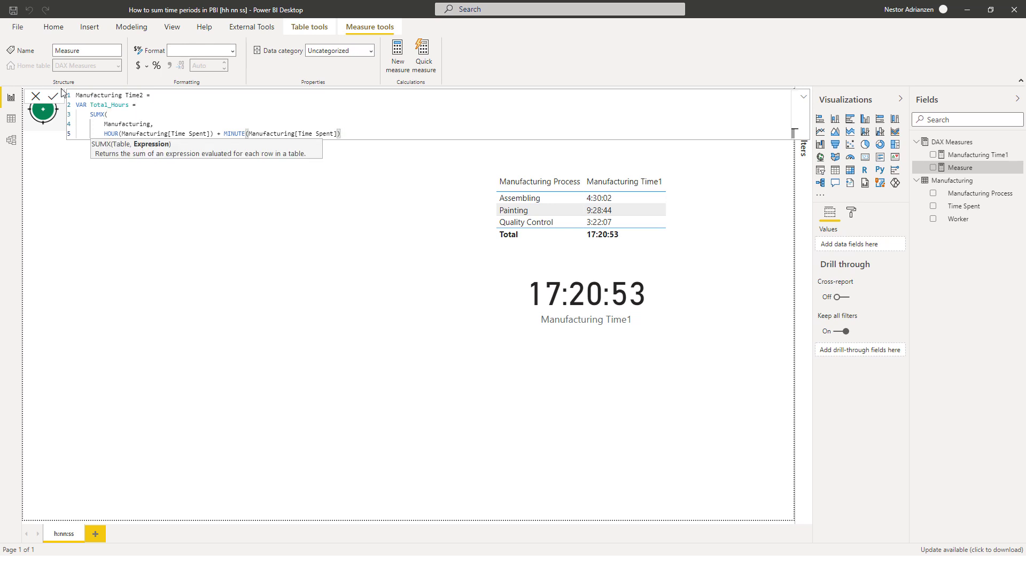
type("/60")
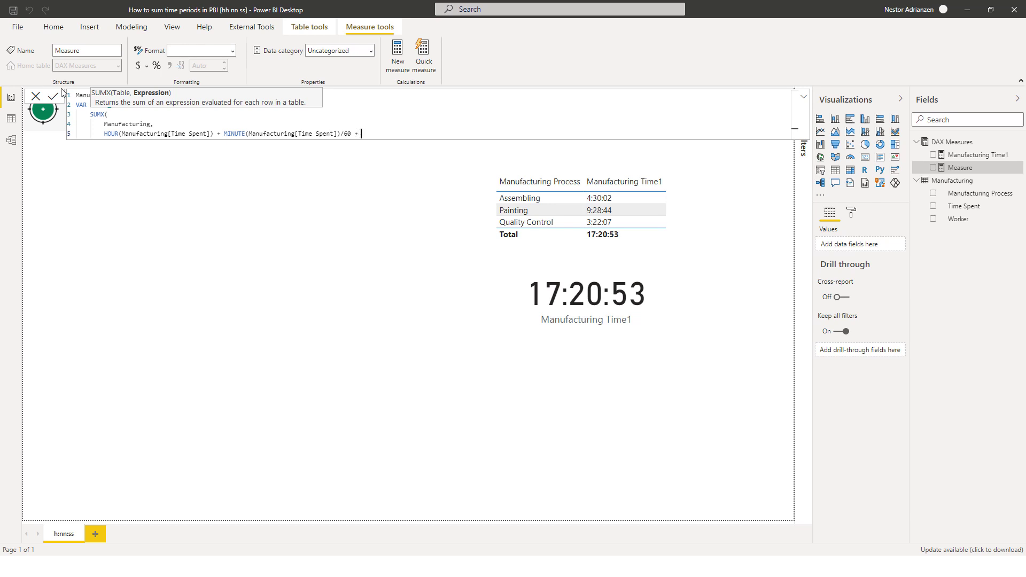
Add + SECOND(Manufacturing[Time Spent])/3600 to the SUMX expression after the MINUTE term.
type(" + sen")
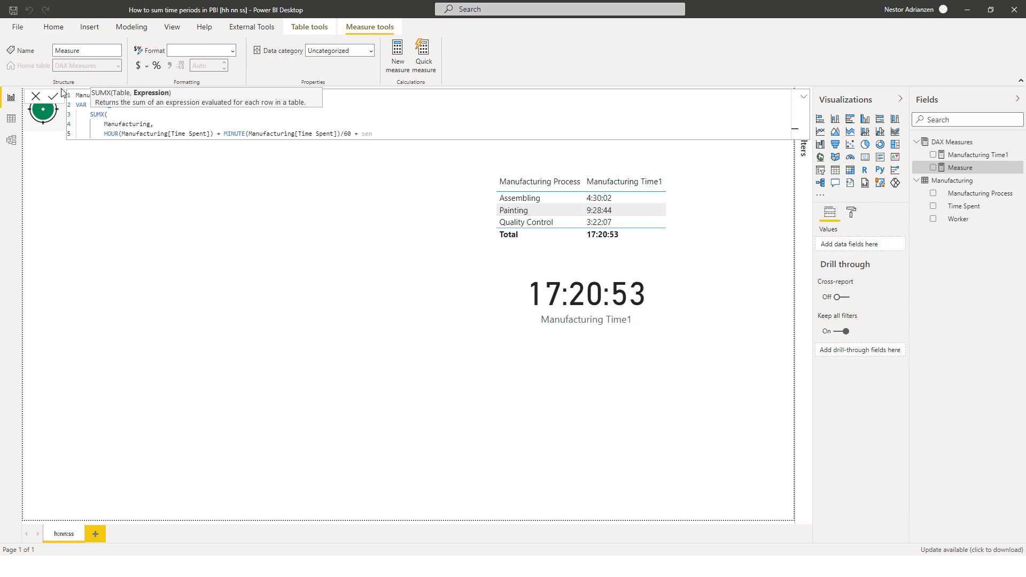
key("BackSpace")
type("c")
key("Tab")
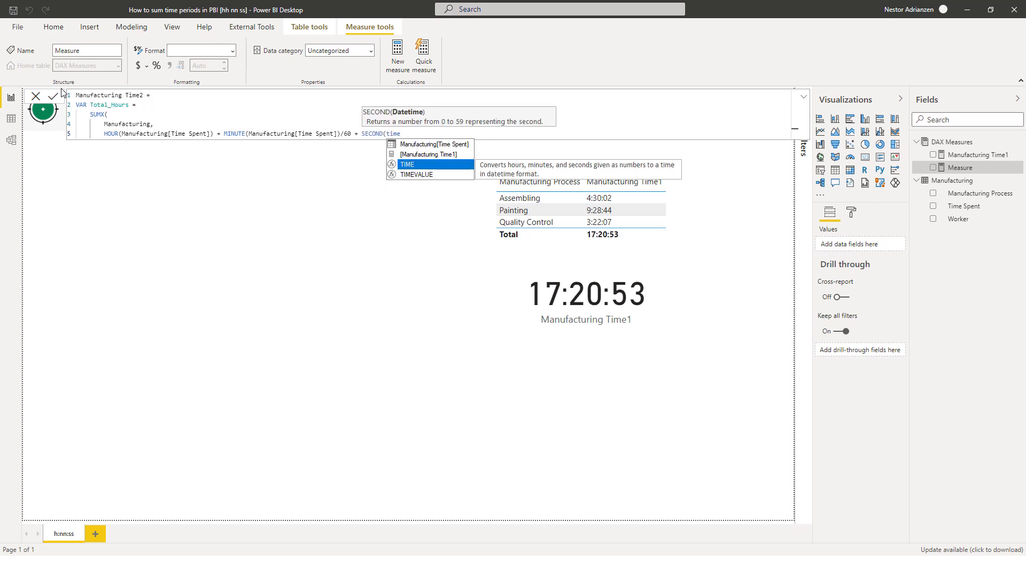
key("Up")
key("Up")
key("Tab")
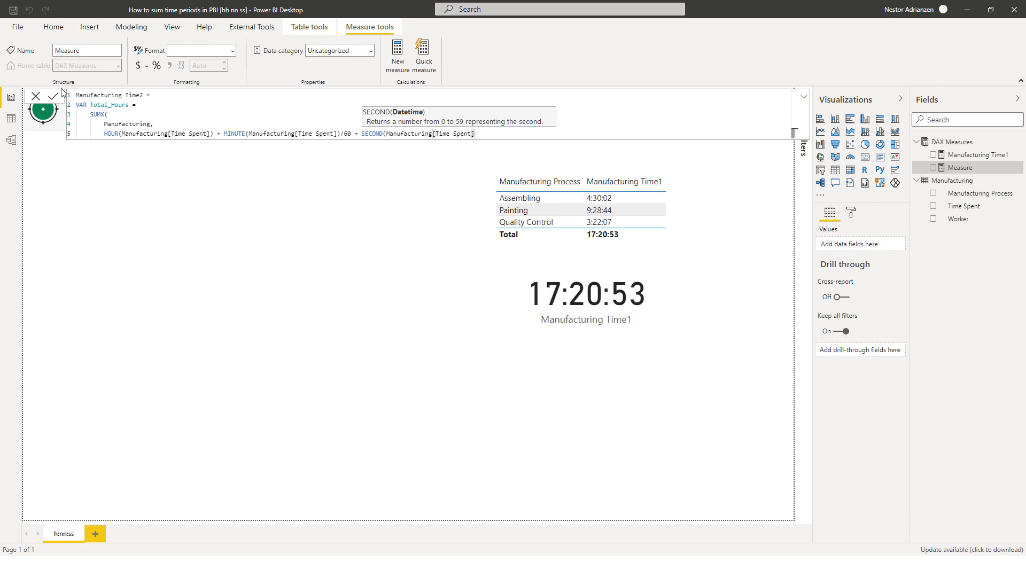
type(")")
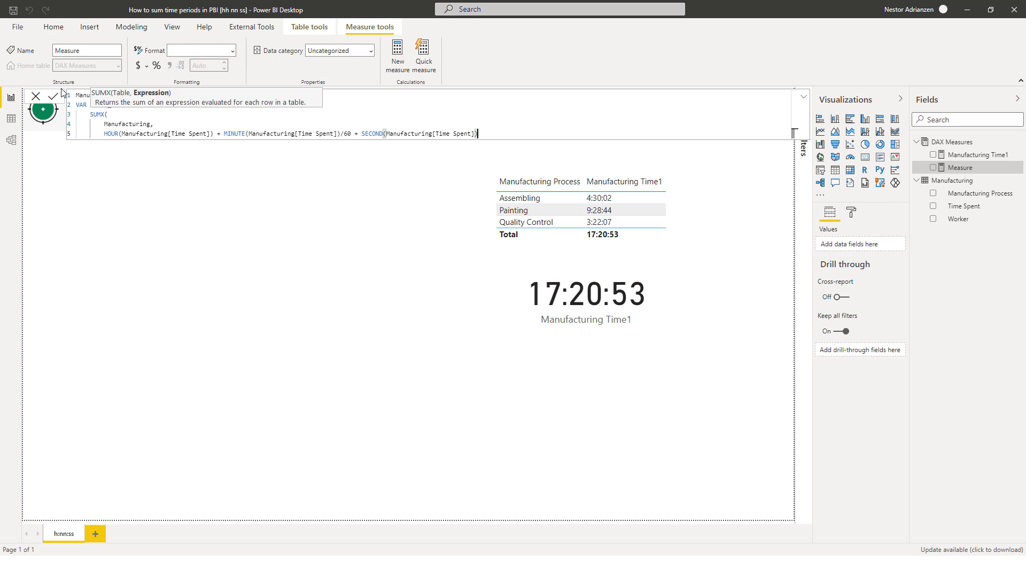
type("/3600)")
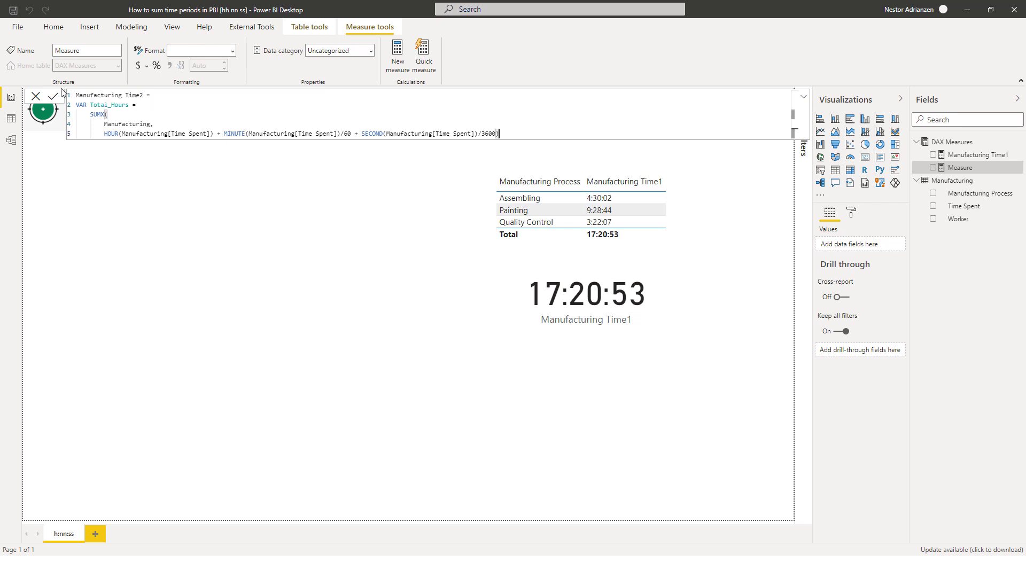
Place the closing parenthesis of SUMX on its own line, aligned with the function name.
key("BackSpace")
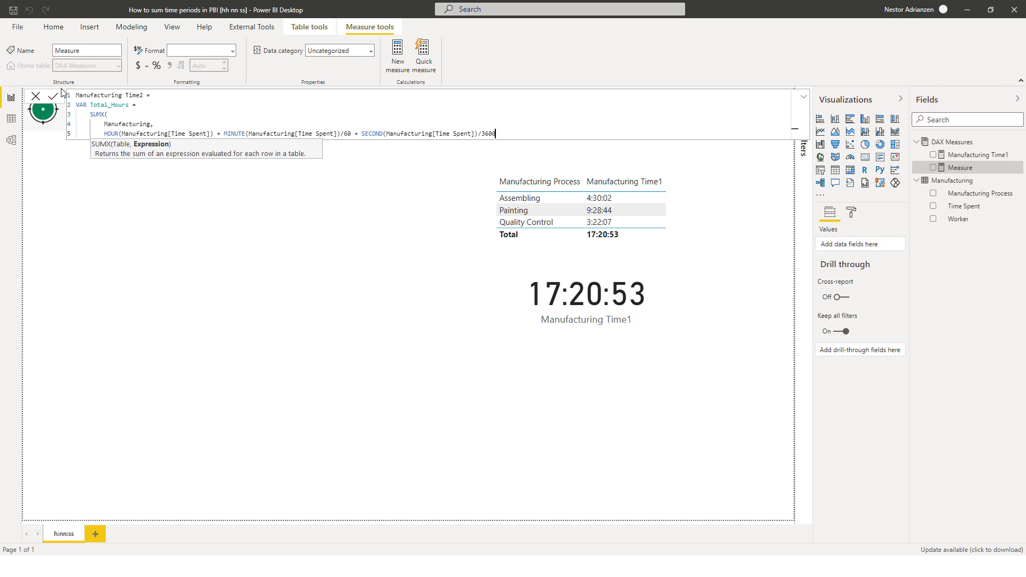
key("shift+Return")
key("Tab")
type(")")
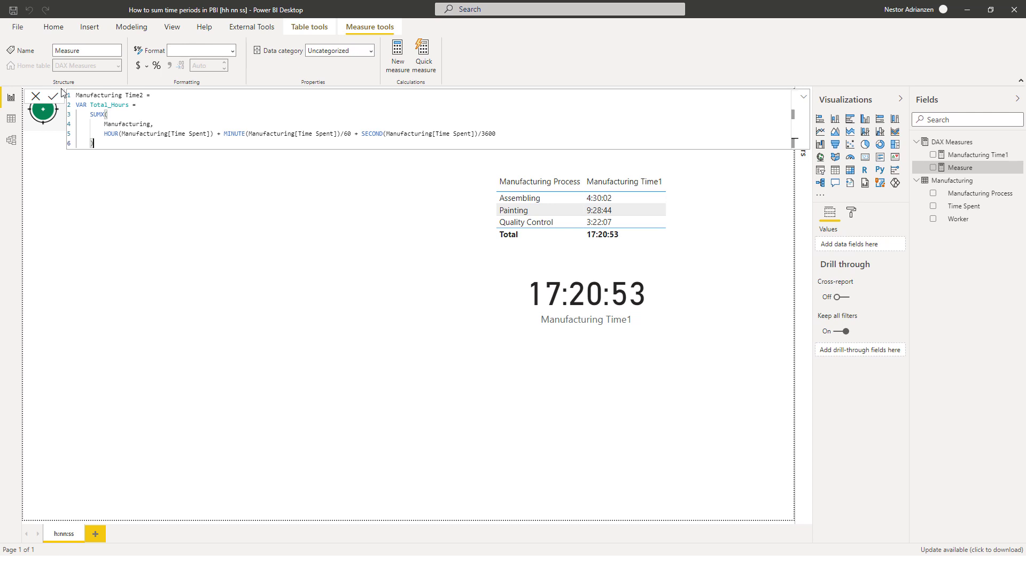
Declare the variable DaysTotal on a new line as Total_Hours/24.
key("shift+Return")
type("VAR ")
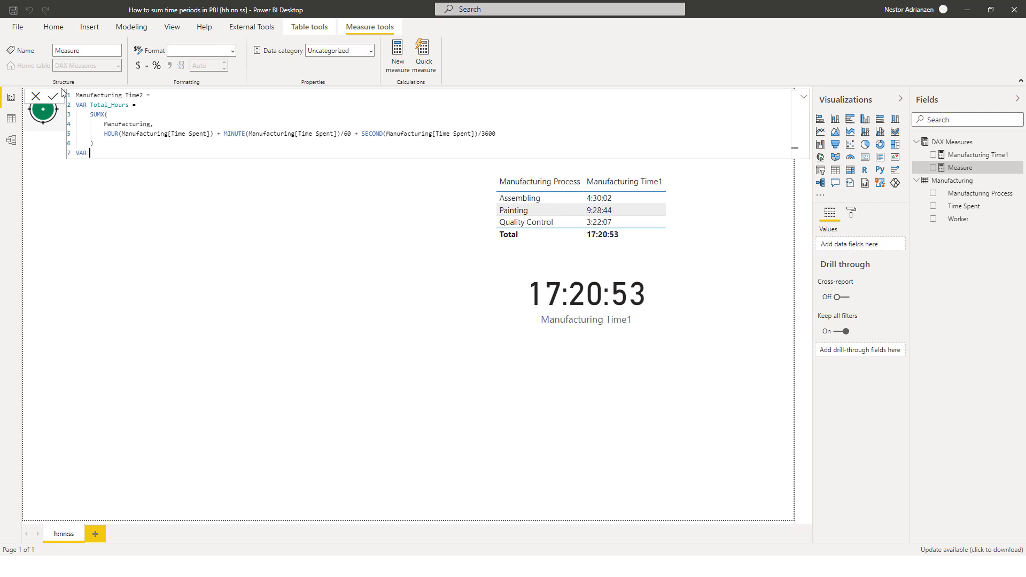
type("DaysTotal = To")
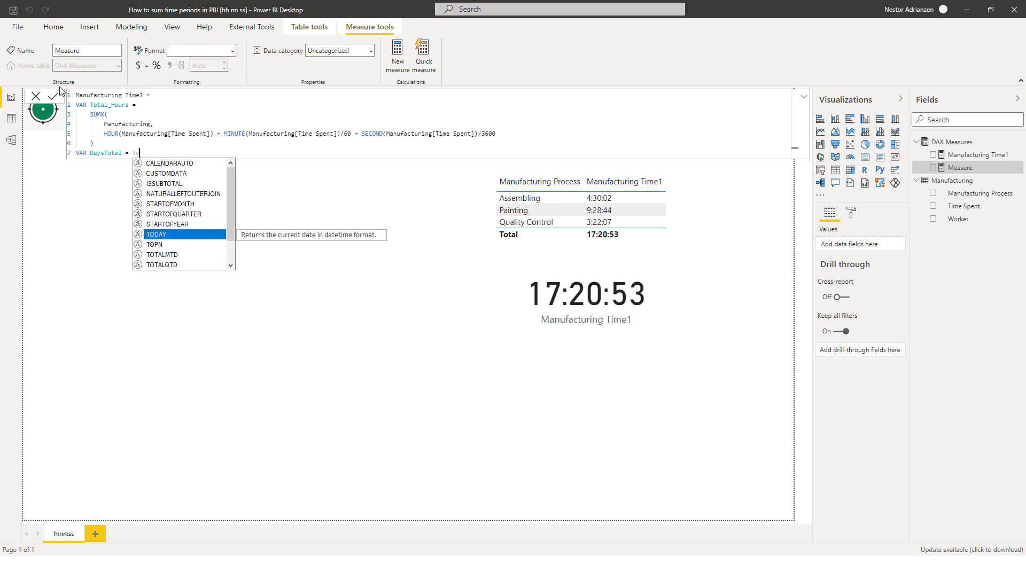
type("t")
key("Down")
key("Down")
key("Down")
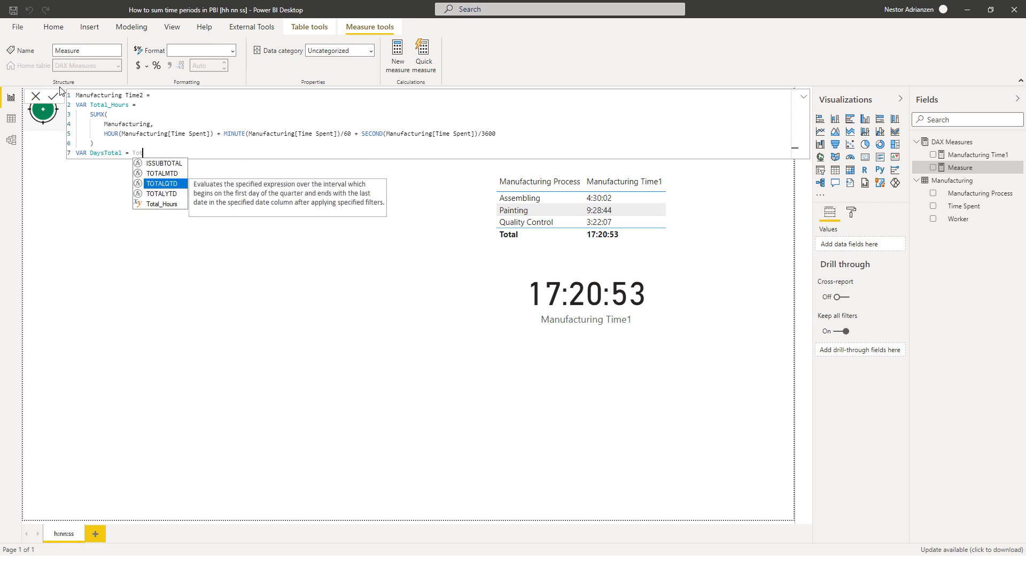
key("Tab")
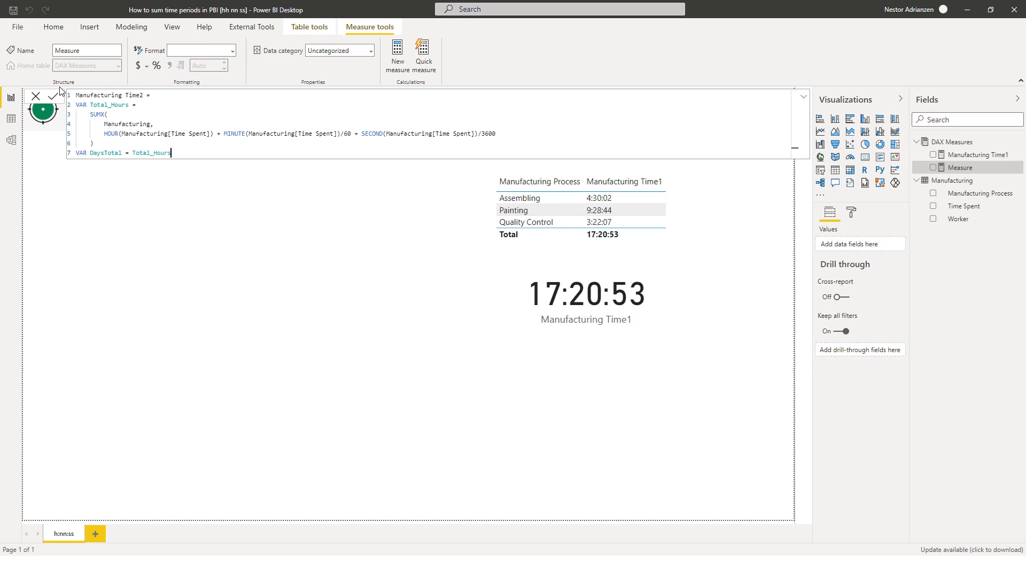
type("/24")
Declare the variable DaysInt on a new line as TRUNC(DaysTotal).
key("shift+Return")
type("VAR ")
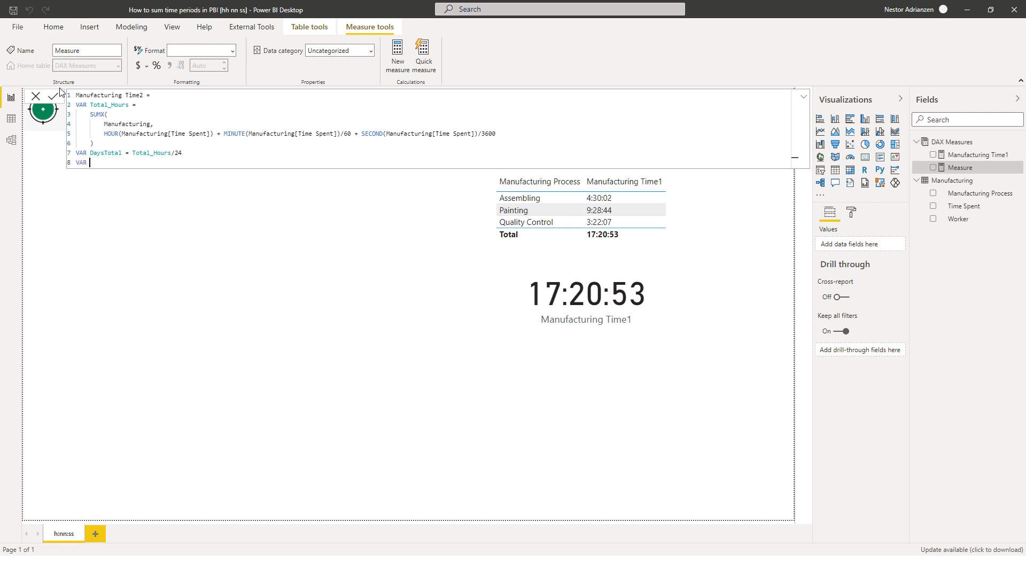
type("Days")
type("Int = TR")
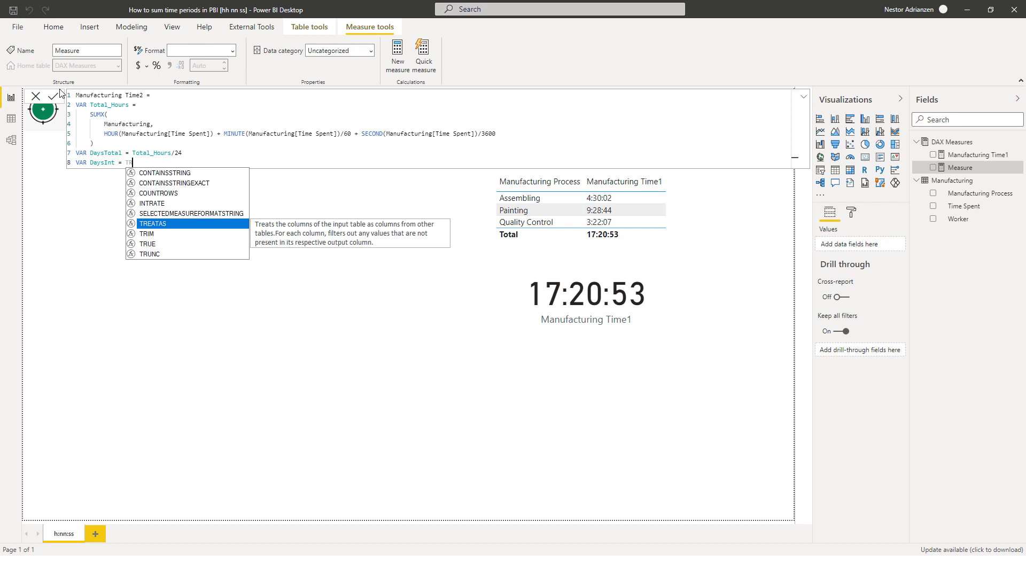
type("un")
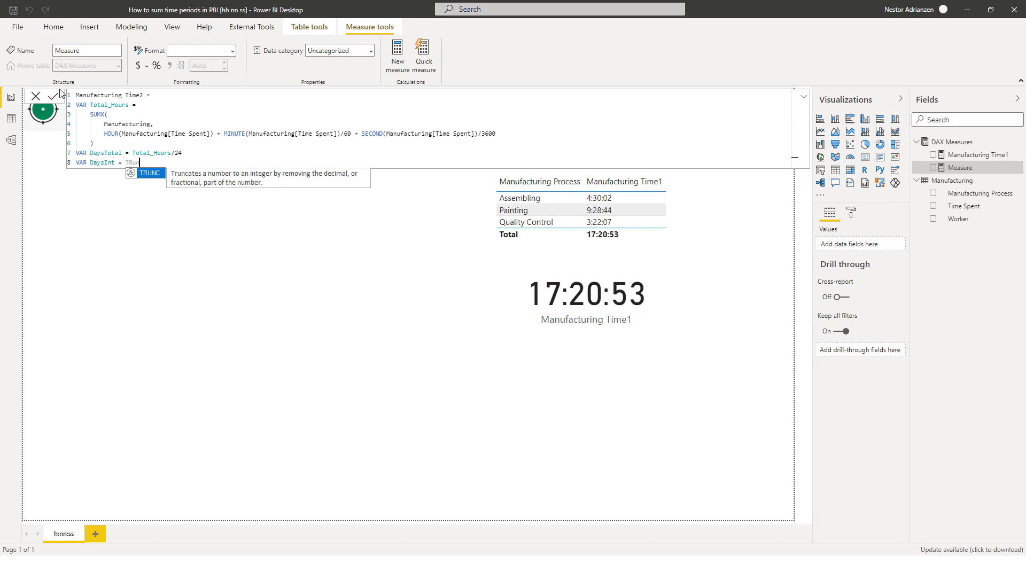
key("Tab")
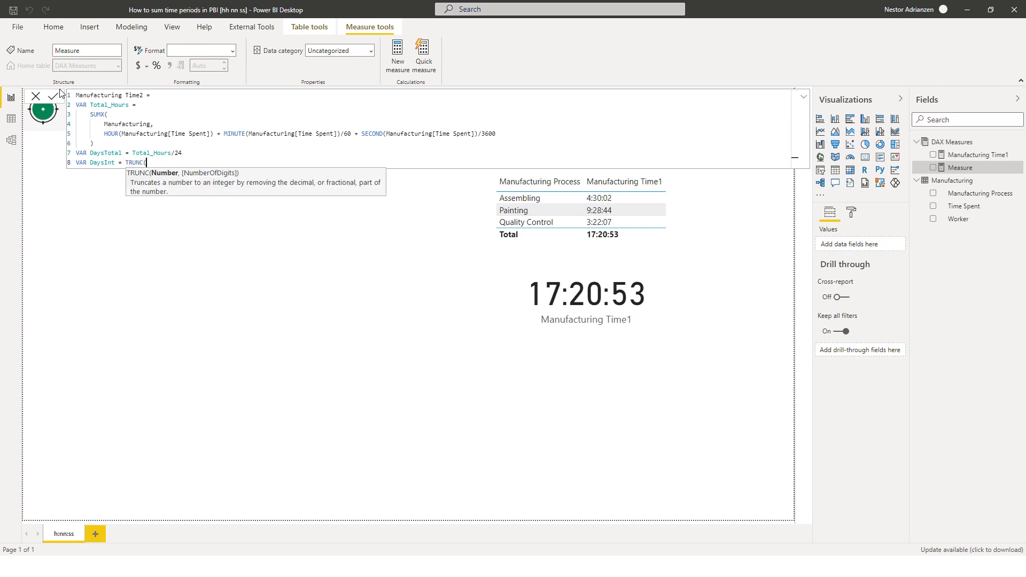
type("Da")
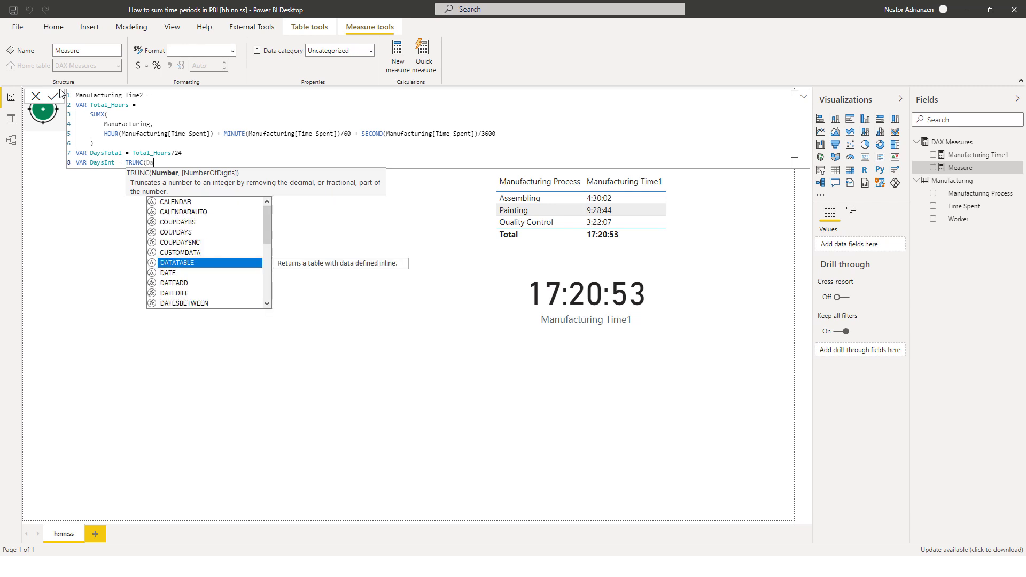
type("ys")
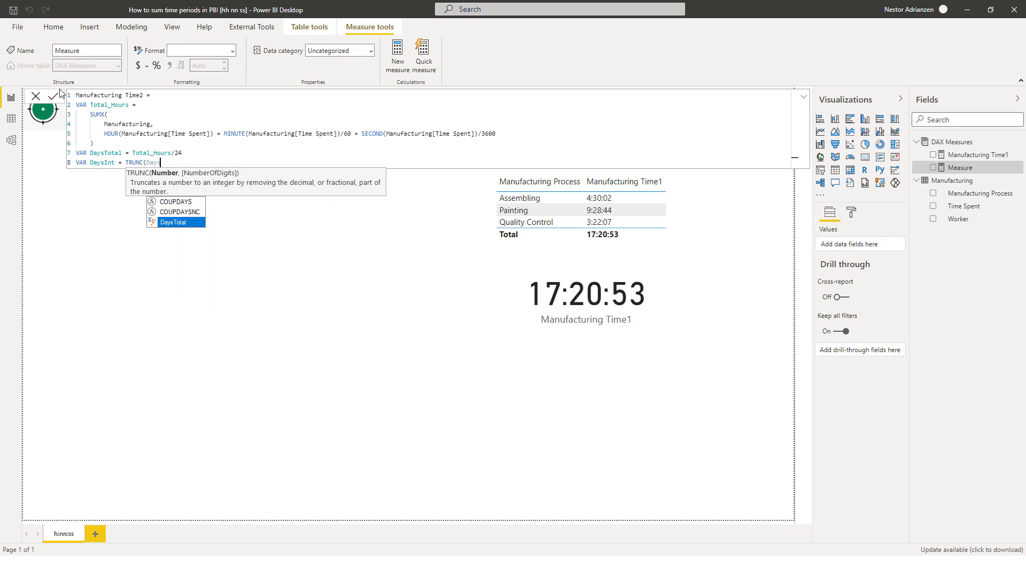
key("Tab")
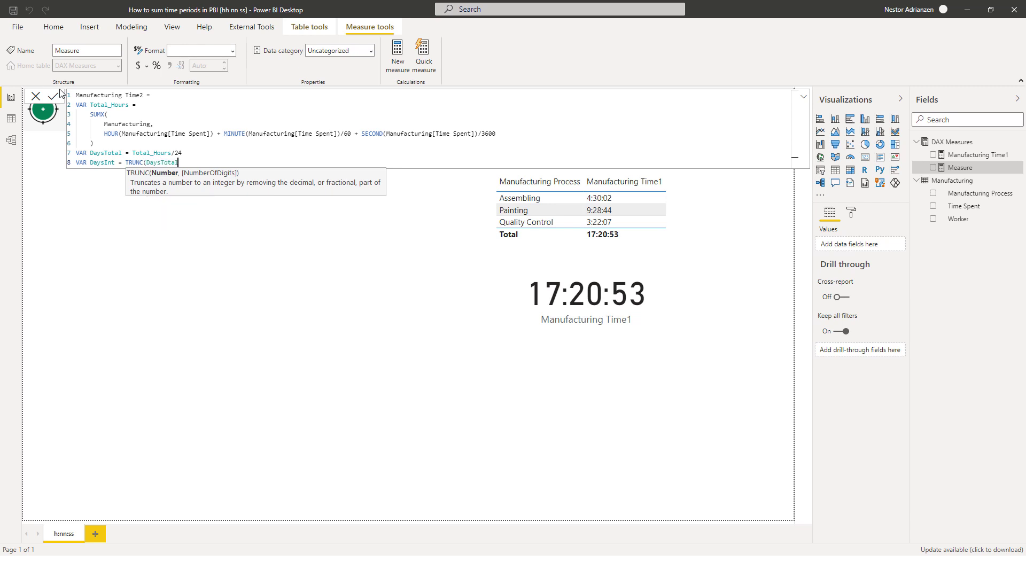
type(")")
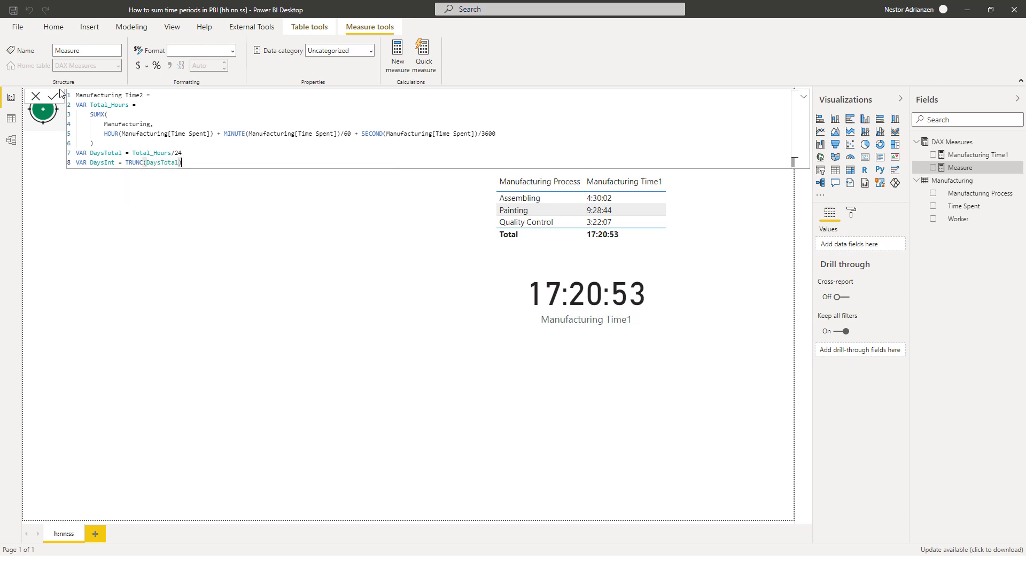
Declare the variable HoursTotal on a new line as (DaysTotal - DaysInt)*24.
key("shift+Return")
type("VAR ")
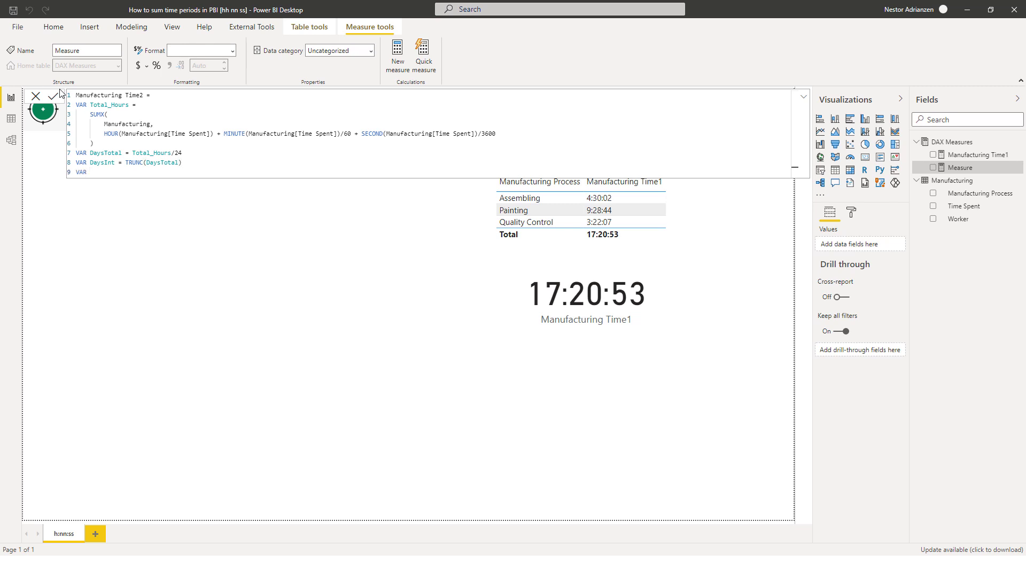
type("HoursTotal = (Days")
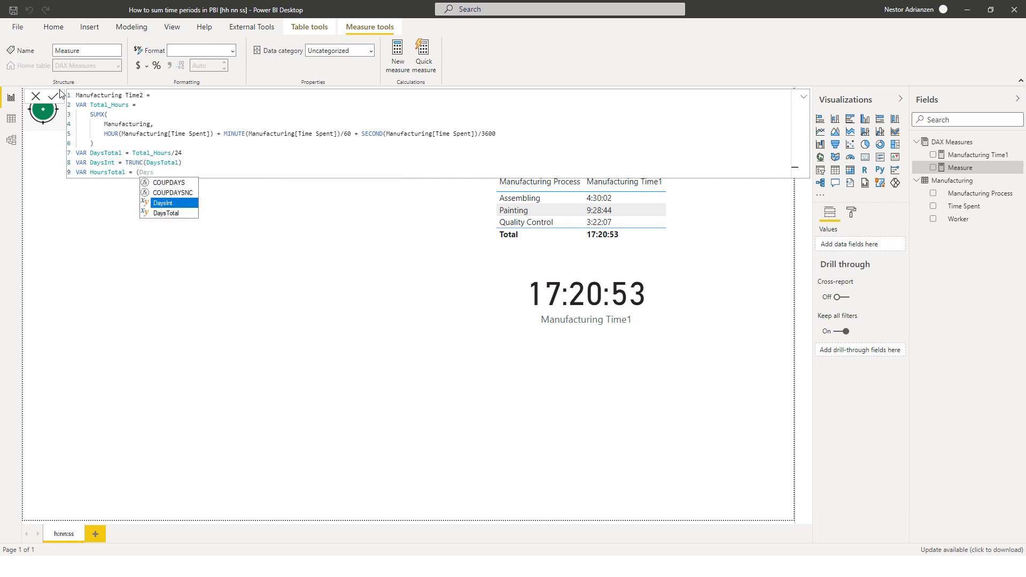
key("Down")
key("Tab")
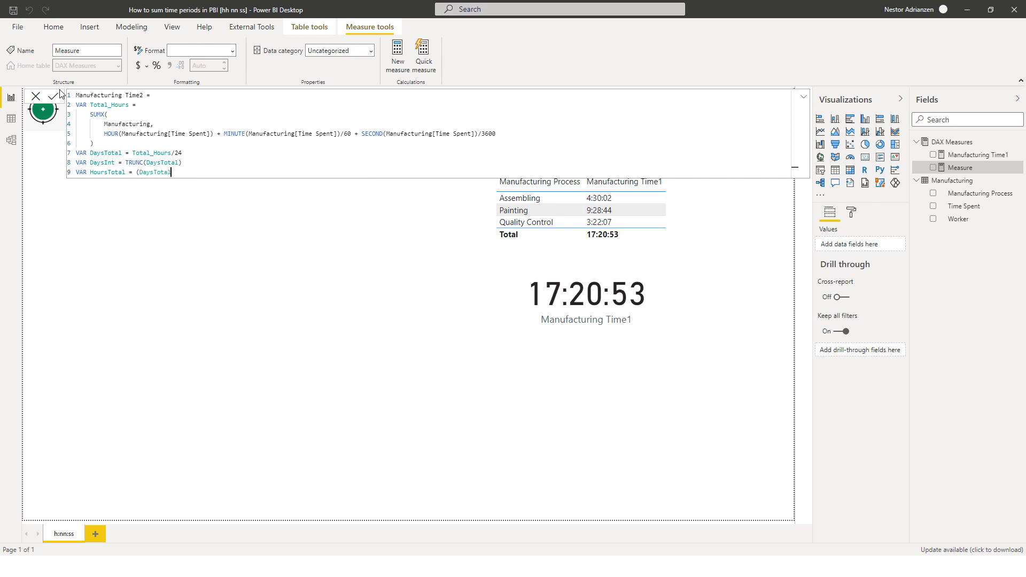
type("- Days")
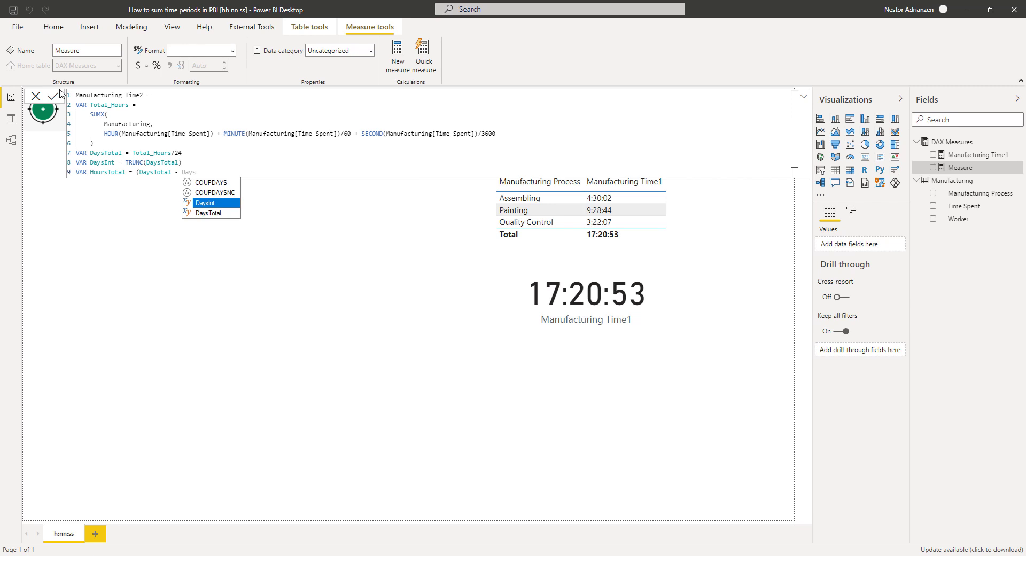
key("Tab")
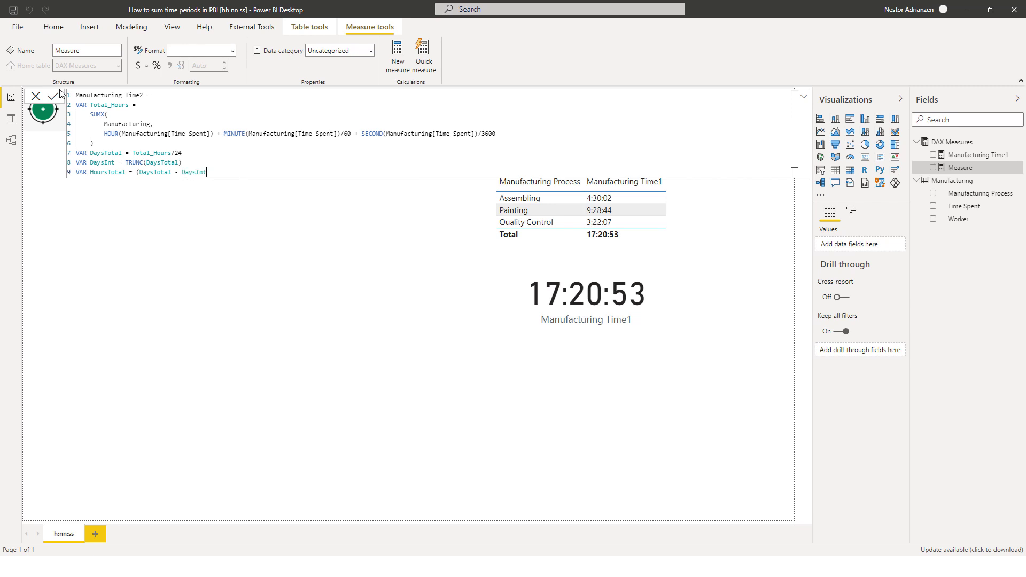
type(")*24")
Declare the variable HoursInt on a new line as TRUNC(HoursTotal).
key("shift+Return")
type("va")
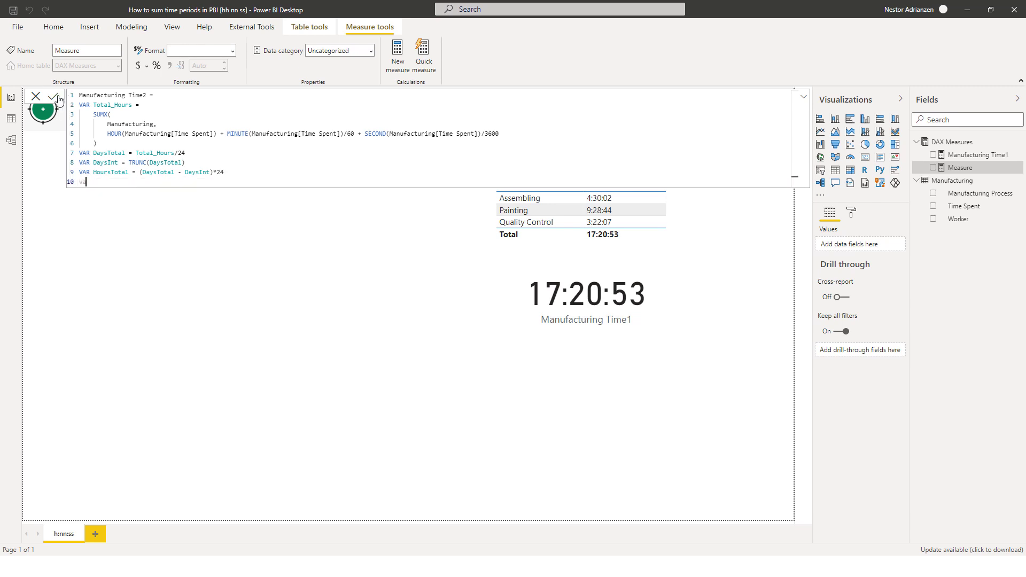
type("VAR HoursInt = T")
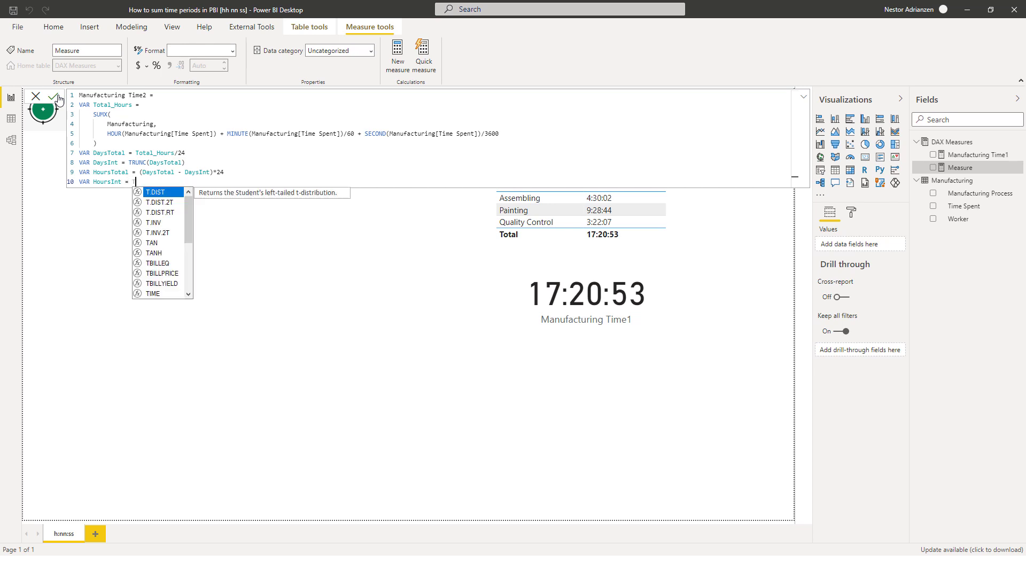
type("RUNC(")
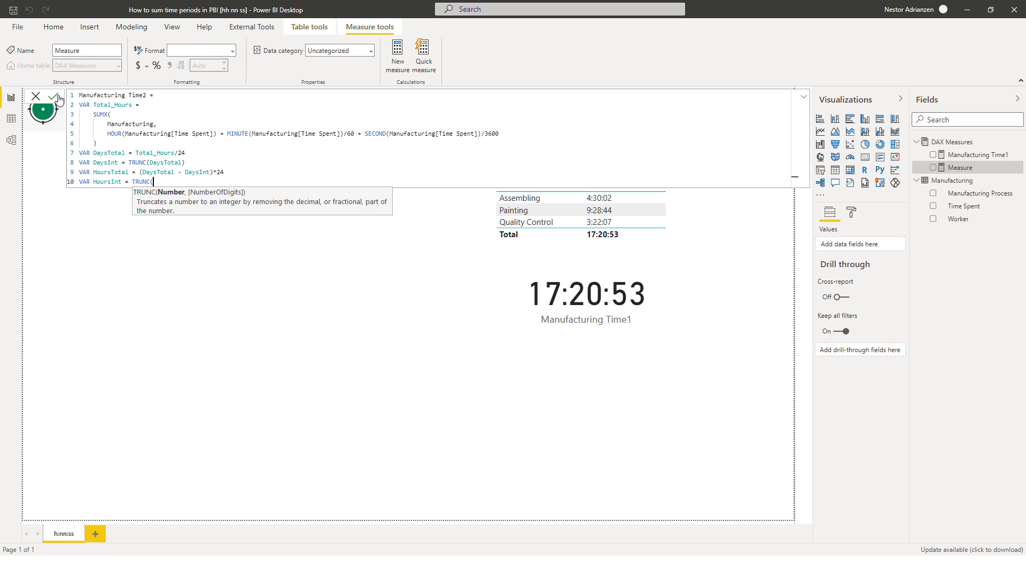
type("hour")
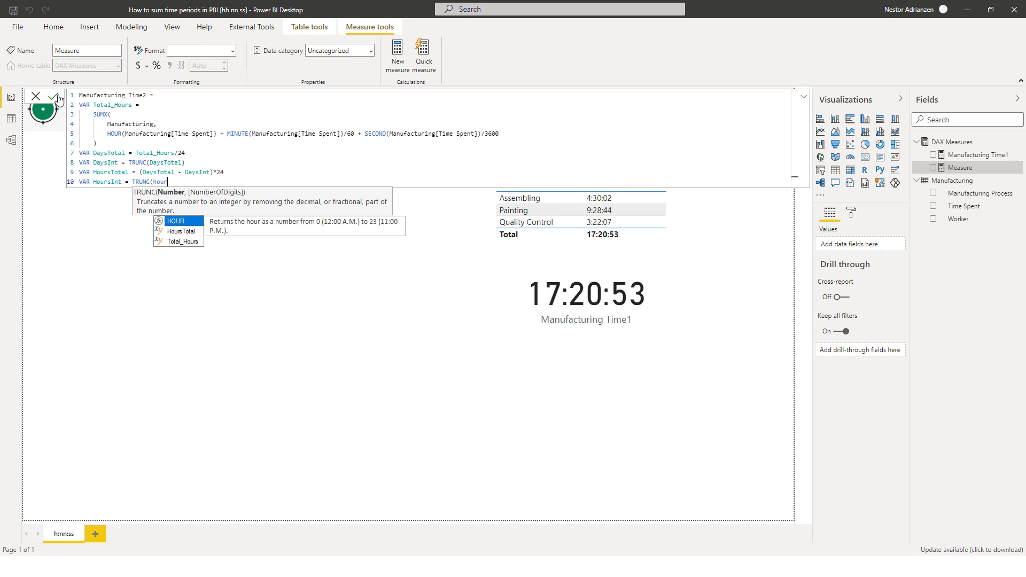
key("Tab")
type(")")
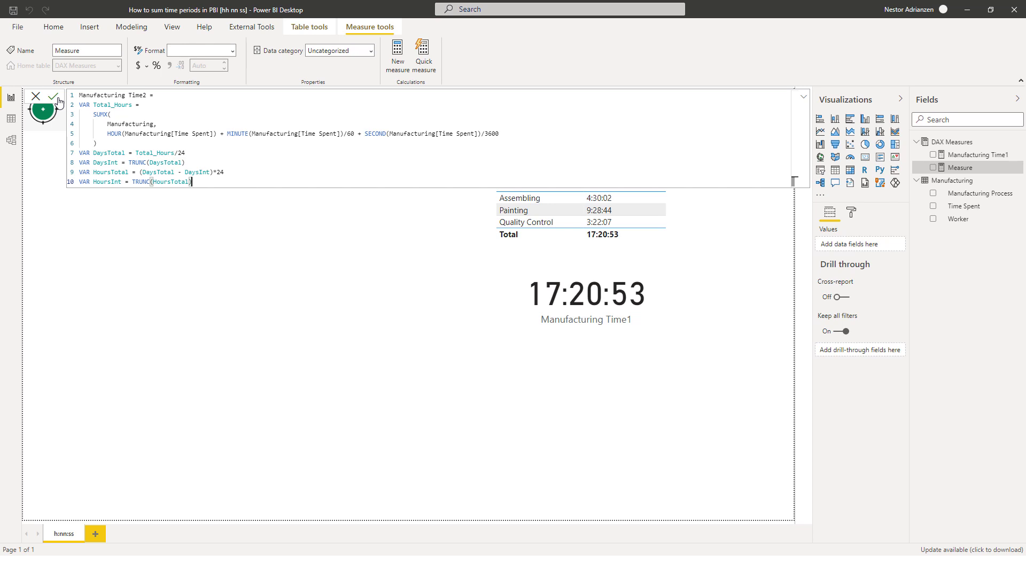
Declare the variable MinutesTotal on a new line as (HoursTotal - HoursInt)*60.
key("shift+Return")
type("VAR ")
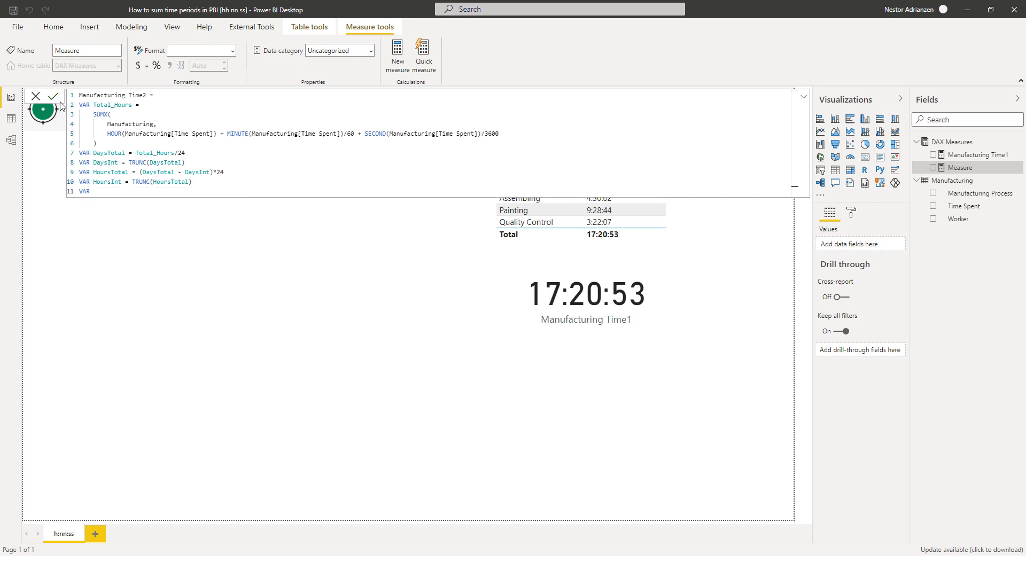
type("MinutesTotal = HoursTotal- HoursInt)")
left_click(147, 191)
type("(")
left_click(185, 192)
left_click(251, 192)
type("*60")
Declare the variable MinutesInt on a new line as TRUNC(MinutesTotal).
key("Return")
type("VAR M")
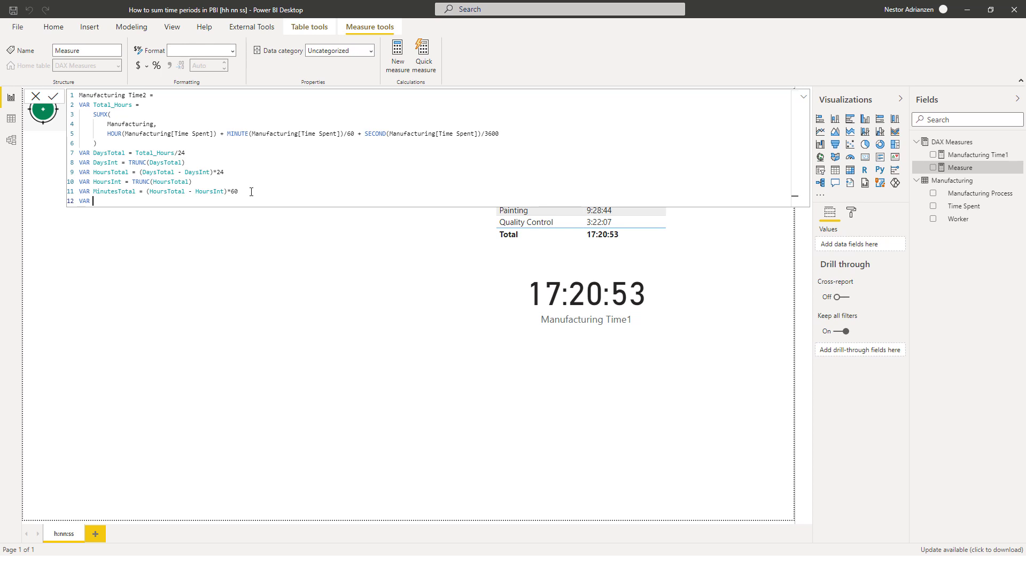
type("inutesInt = TRUNC( ")
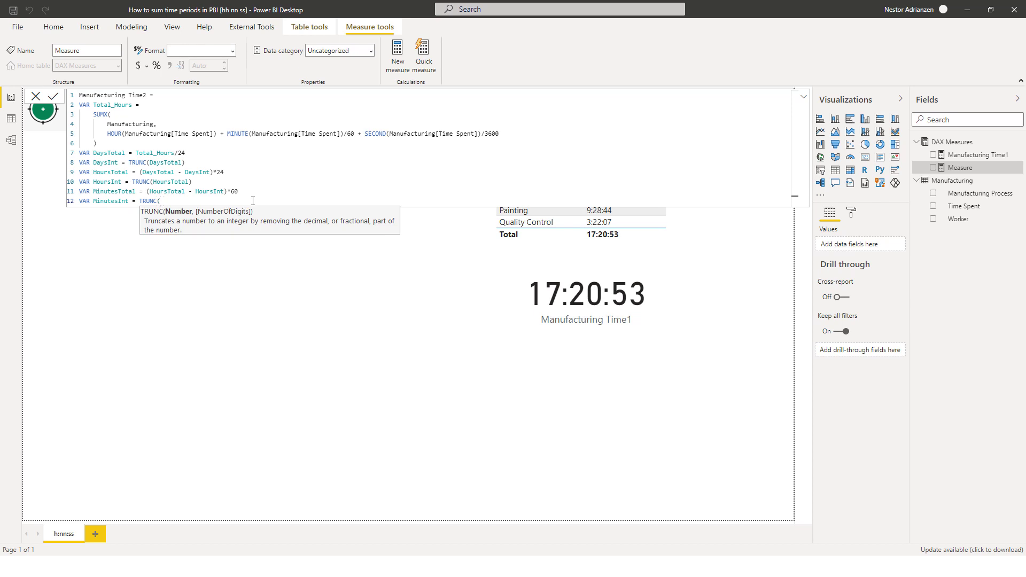
type("MinutesTotal)")
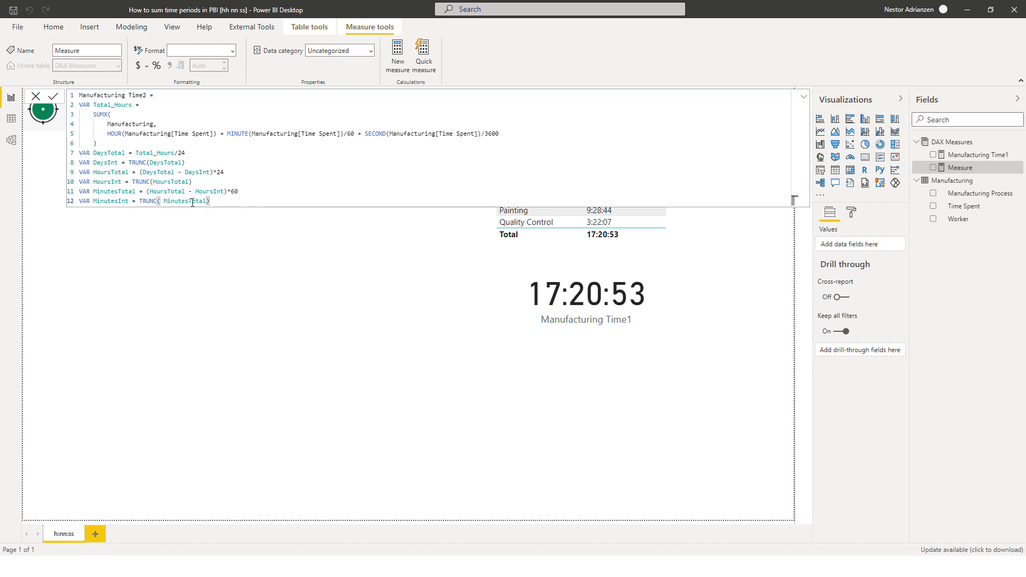
key("ctrl+Left")
key("ctrl+Left")
key("BackSpace")
key("End")
Declare the variable SecondsTotal on a new line as ROUND((MinutesTotal - MinutesInt)*60,0).
key("Return")
type("VAR SecondsTot")
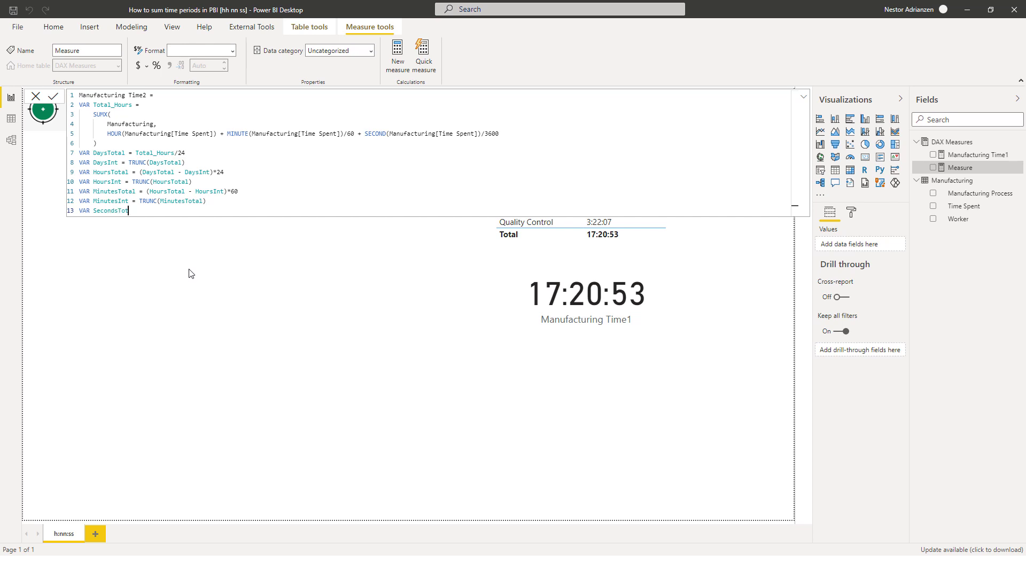
type("al = Round(min")
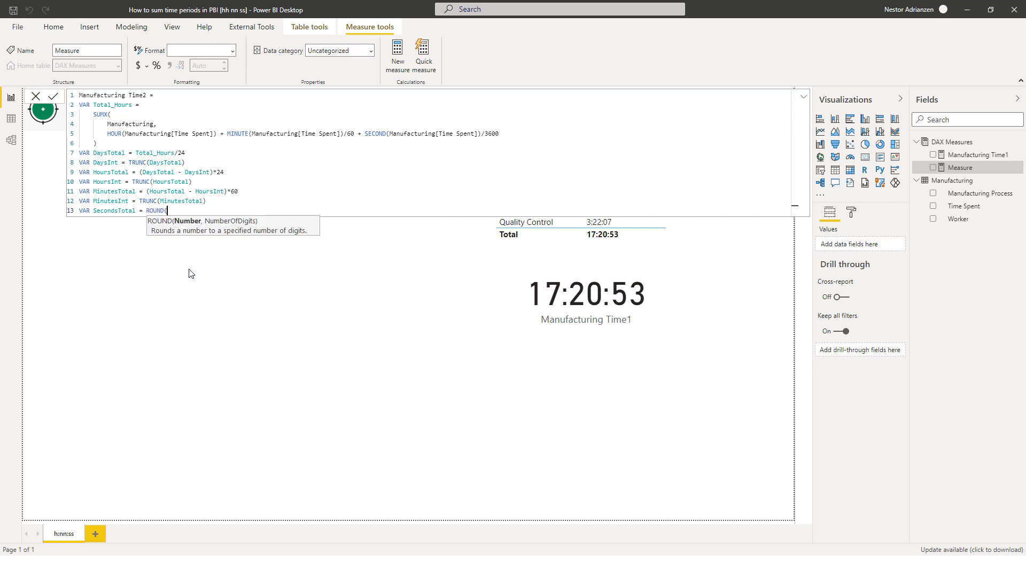
key("Down")
key("Down")
key("Tab")
type("min")
key("Down")
key("Down")
key("Down")
key("Tab")
type(")*60,")
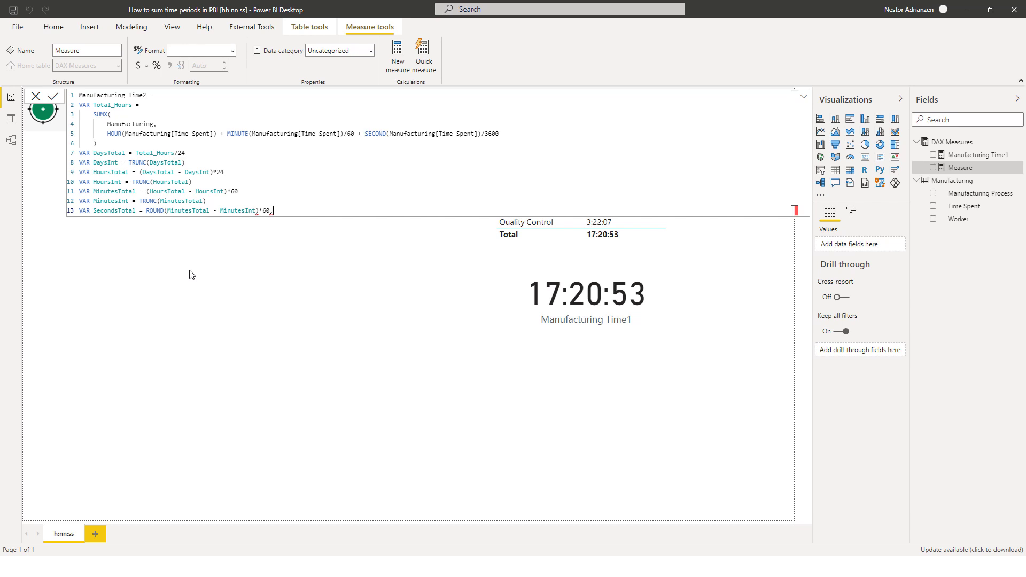
type("0)")
left_click(167, 210)
left_click(306, 210)
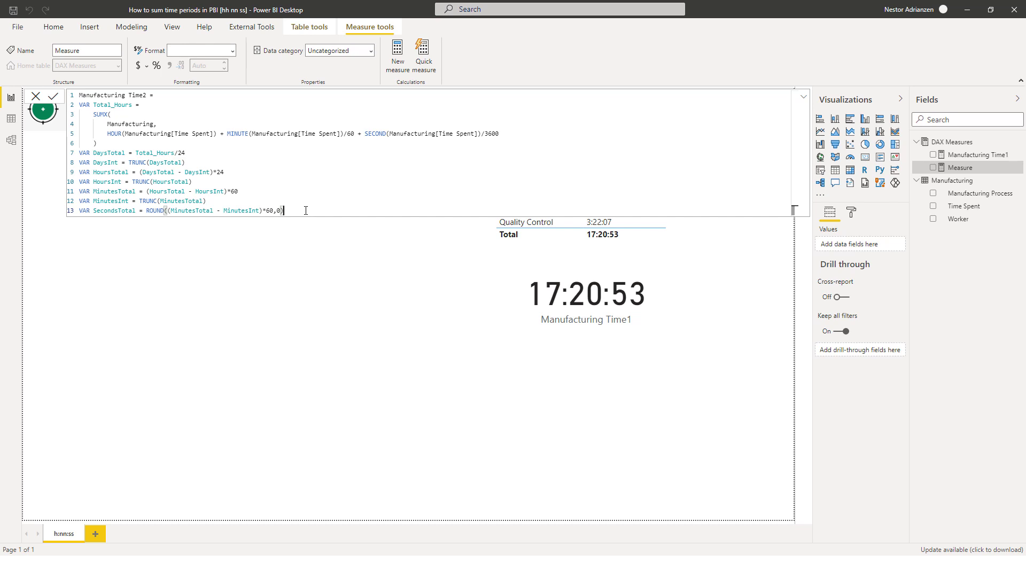
Add a RETURN clause and begin its expression on an indented line with DaysInt&"d, "&FORMAT(HoursInt,"00")&.
key("Return")
type("RE")
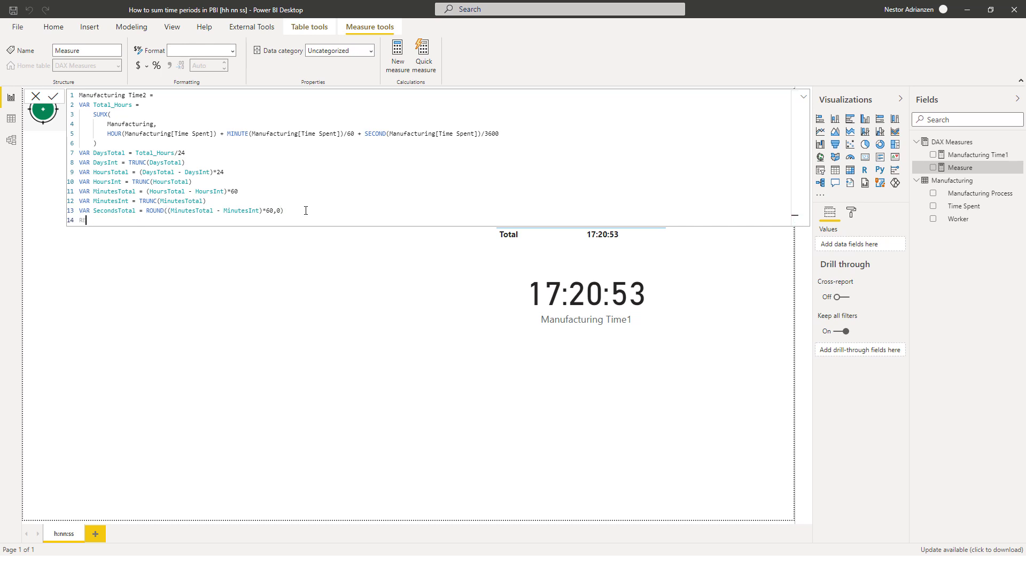
type("TURN")
key("Return")
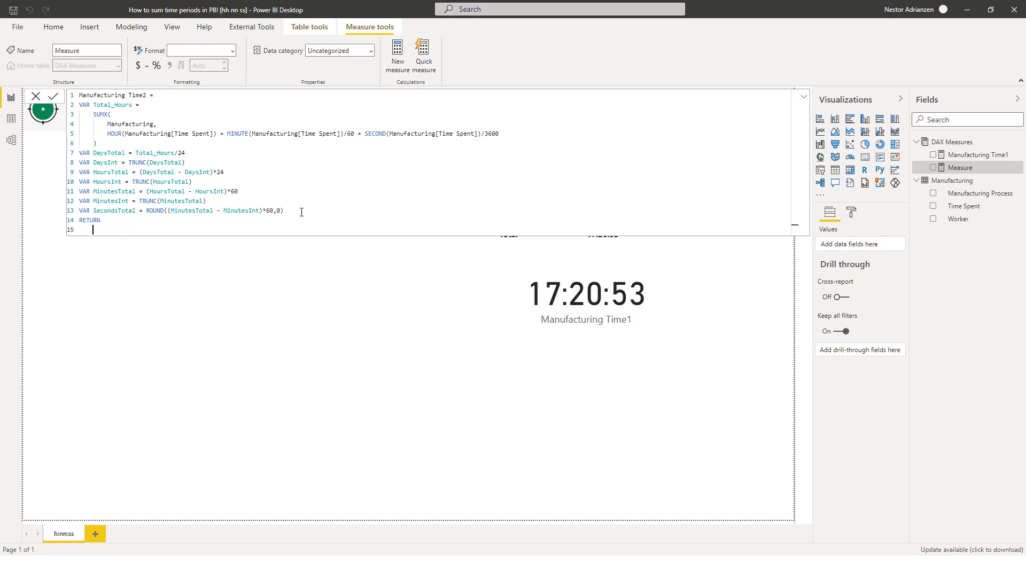
type("Days")
key("Up")
key("Tab")
type("&\"d, \"&FORMAT(hour")
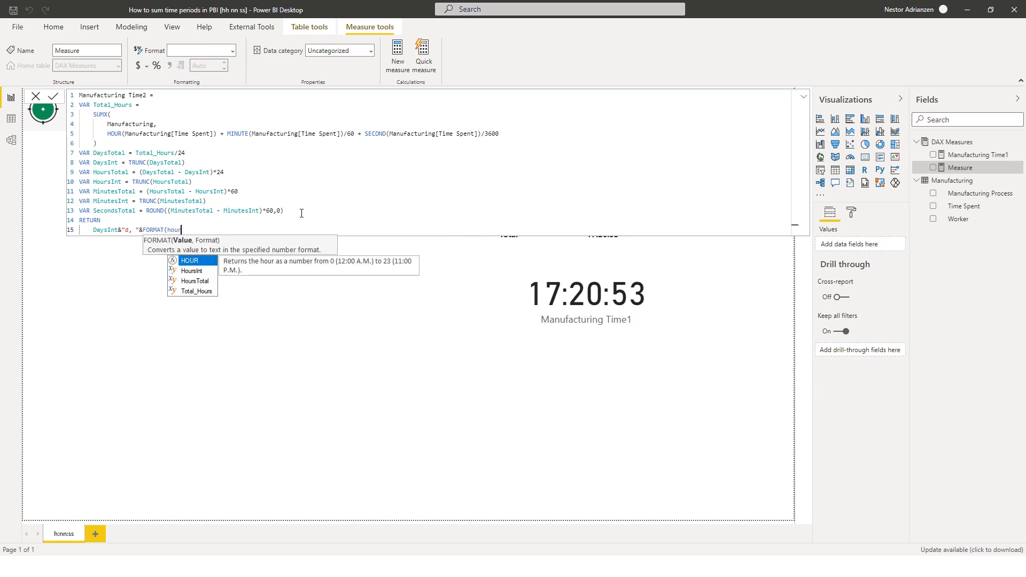
key("Down")
key("Tab")
type(",")
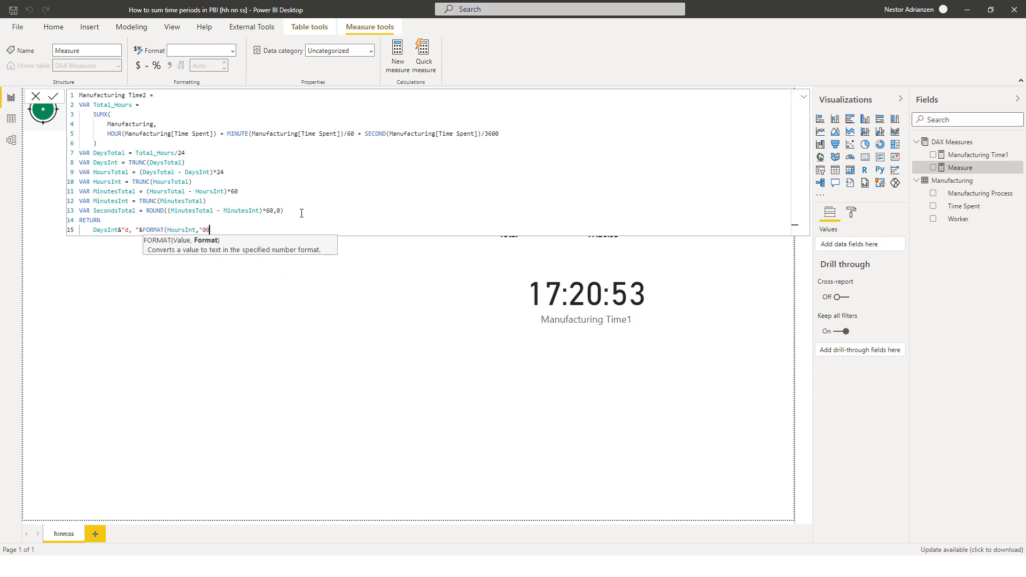
type("\"00\")&")
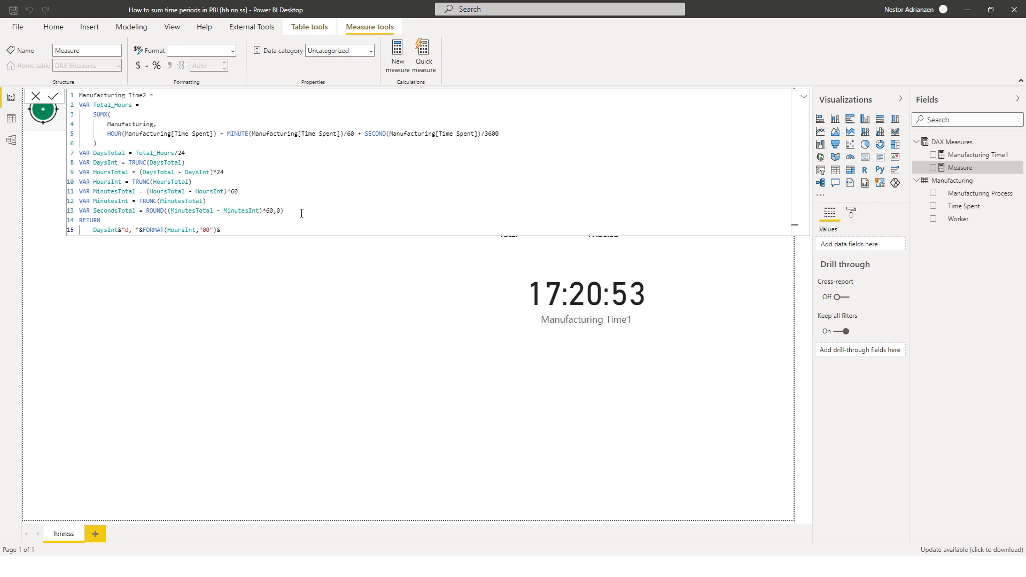
Extend the RETURN expression with "h, "&FORMAT(MinutesInt,"00") and the start of the "m" label.
type("\"h, \"&FO")
key("Tab")
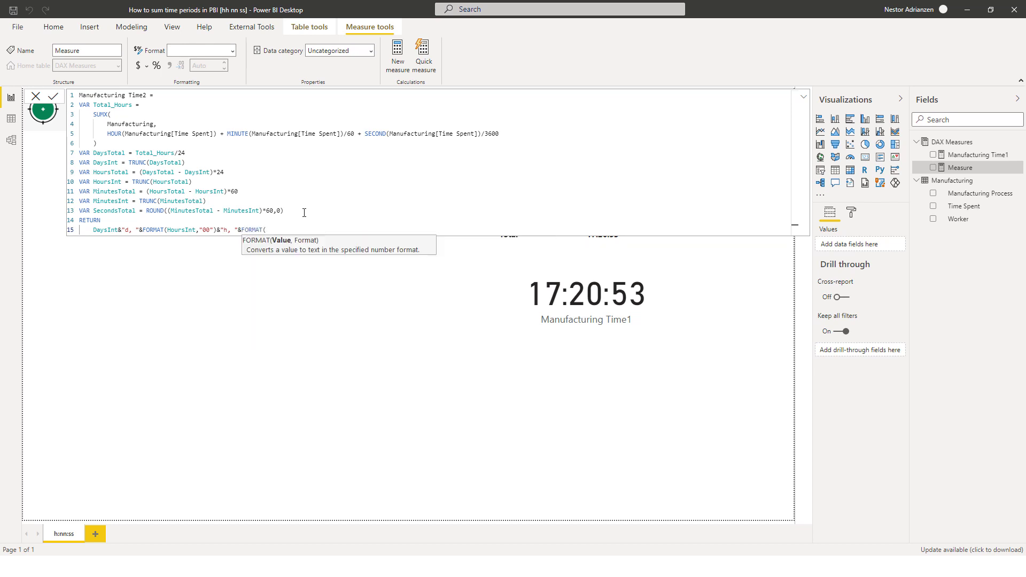
type("MinutesInt,")
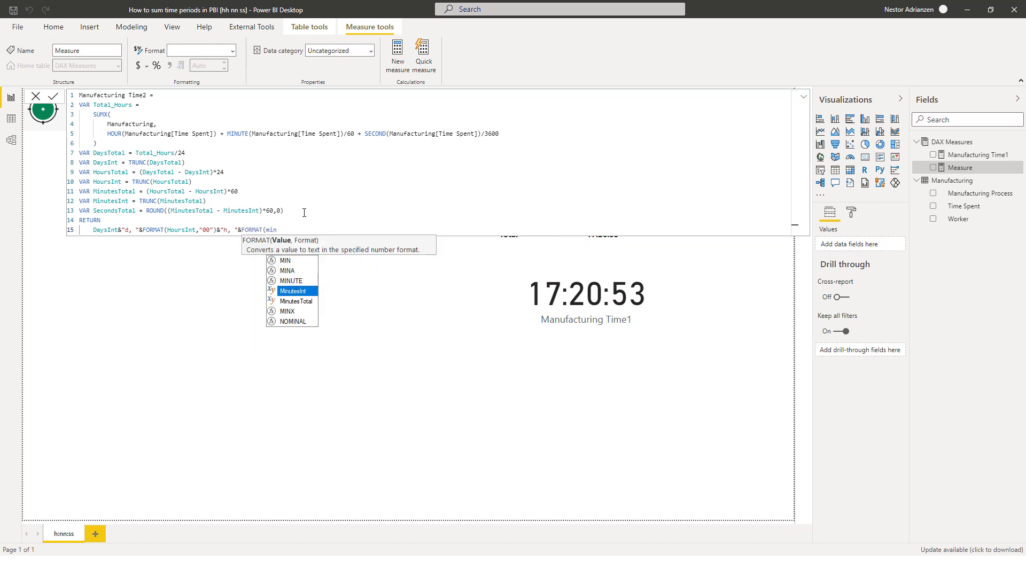
type("\"00\")&\"m")
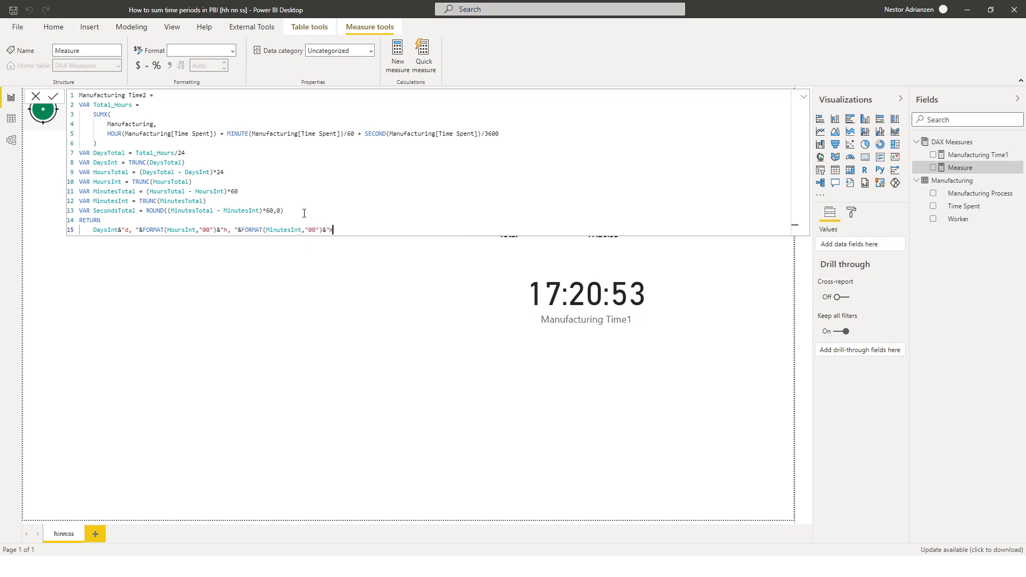
Finish the RETURN expression with &FORMAT(SecondsTotal,"00")&"s ", commit the measure and collapse the formula editor.
type(", \"&FORMAT(")
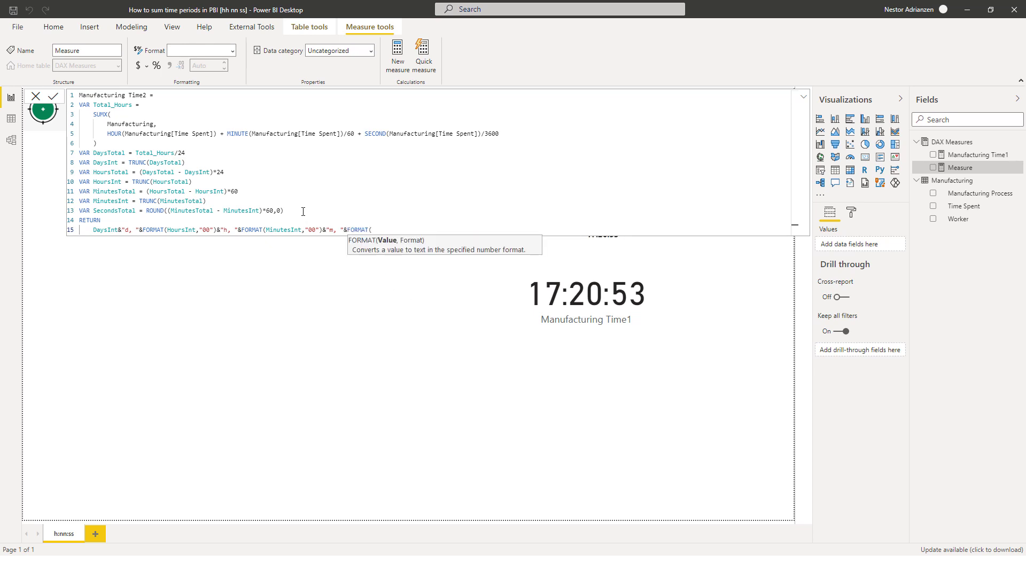
type("SecondsTotal,\"00\")&")
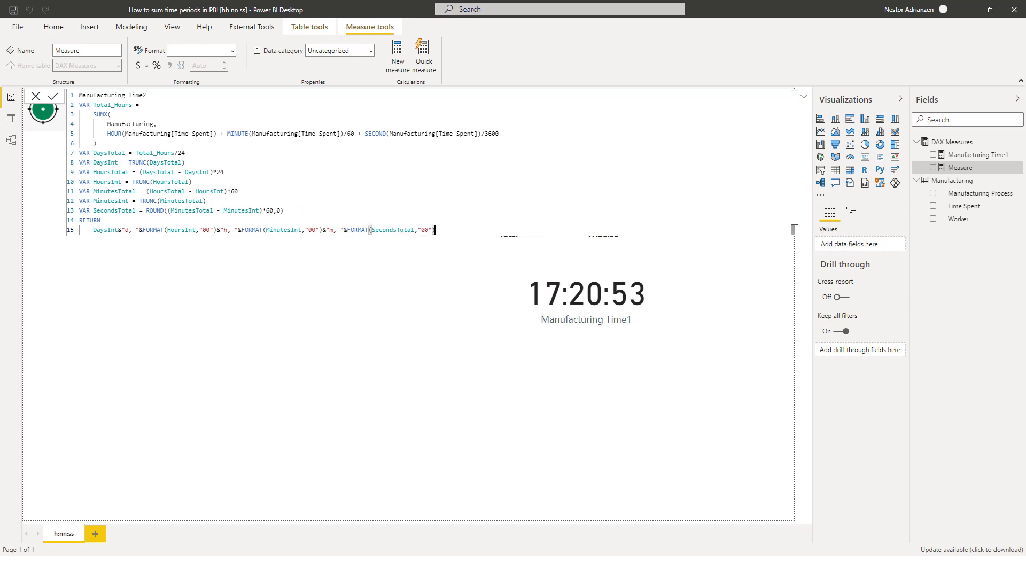
type("\"s")
key("Return")
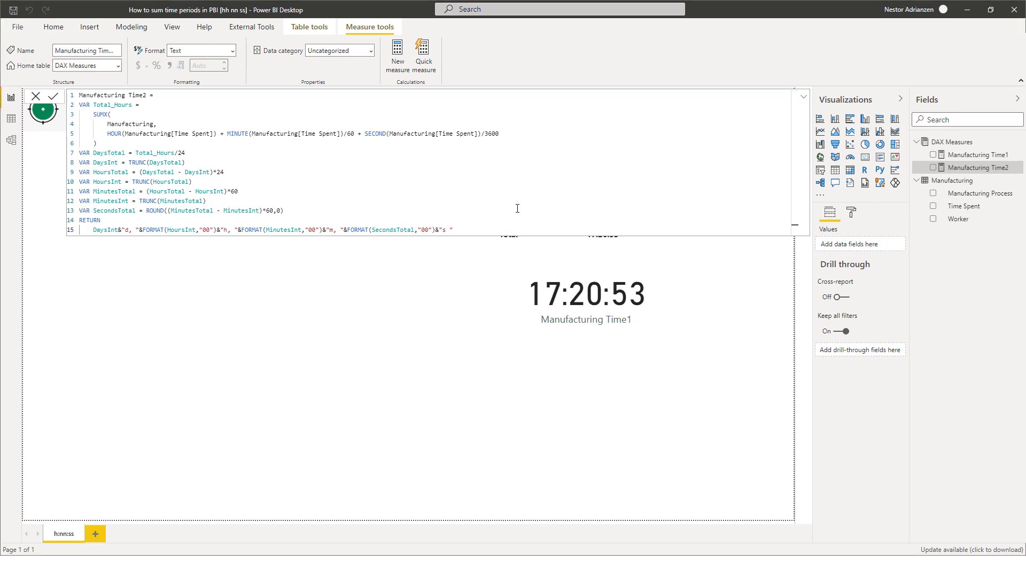
left_click(804, 101)
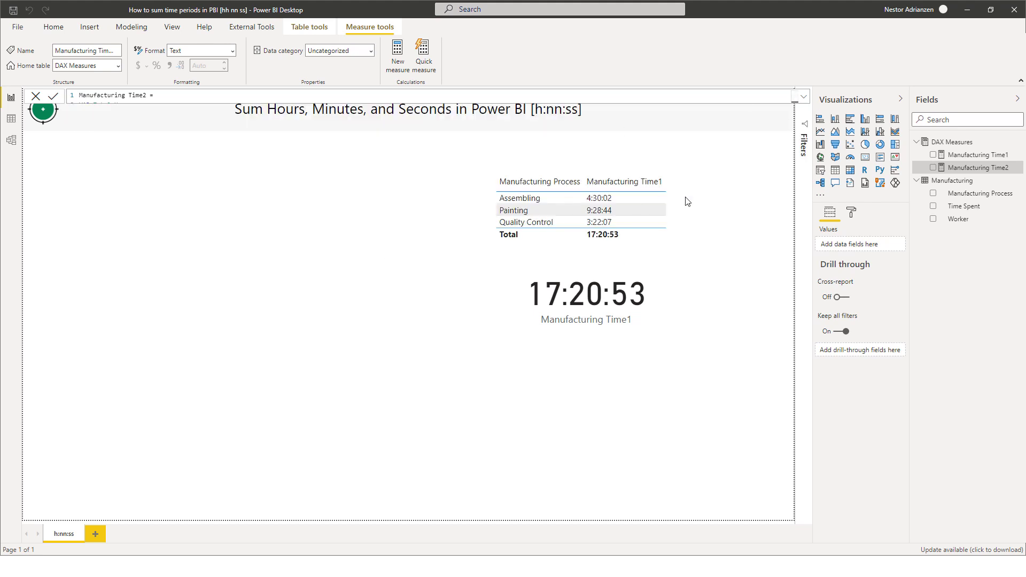
Add a new table visual to the report page with the fields Manufacturing Process and Manufacturing Time2.
left_click(359, 223)
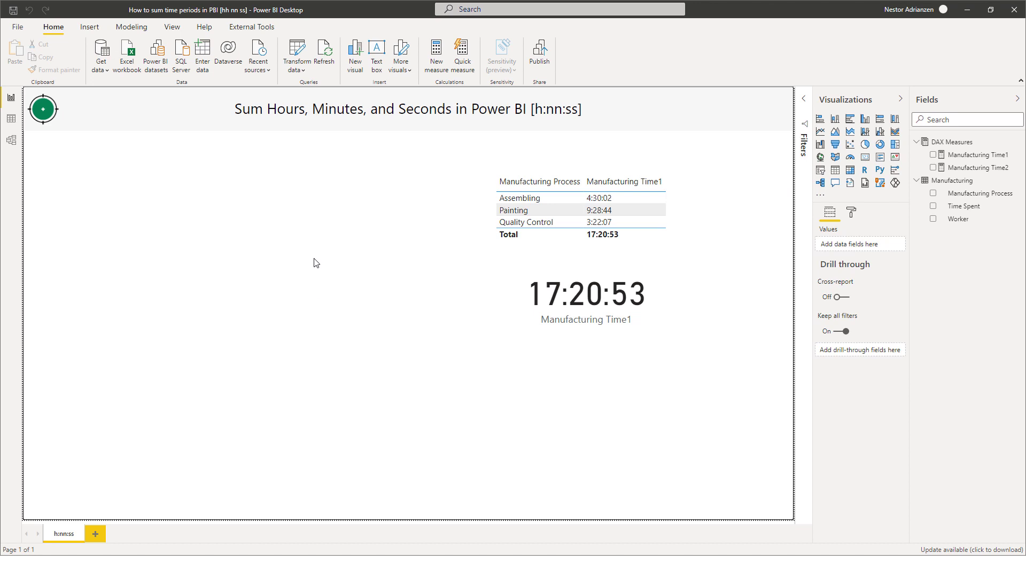
left_click(835, 171)
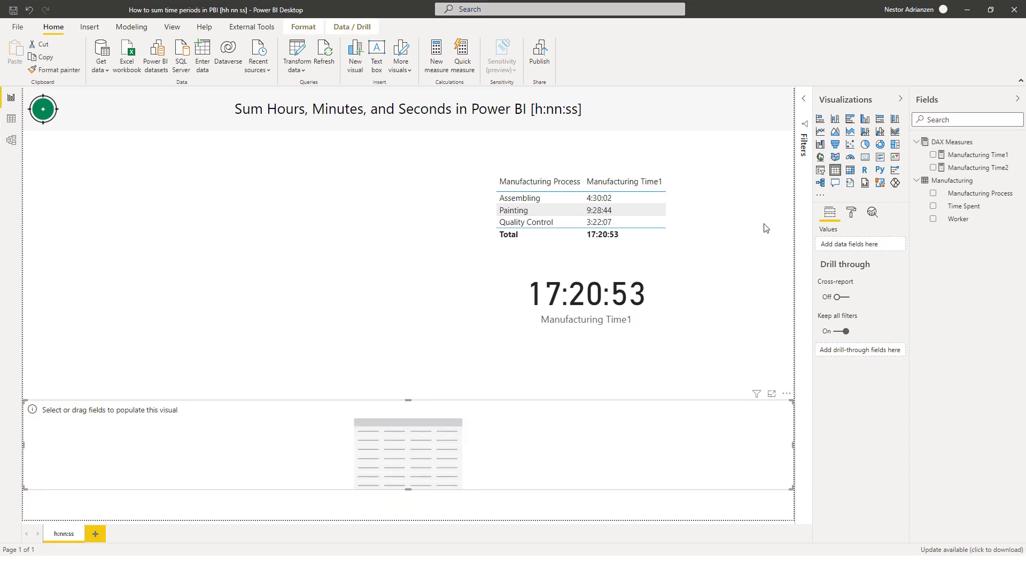
left_click(939, 194)
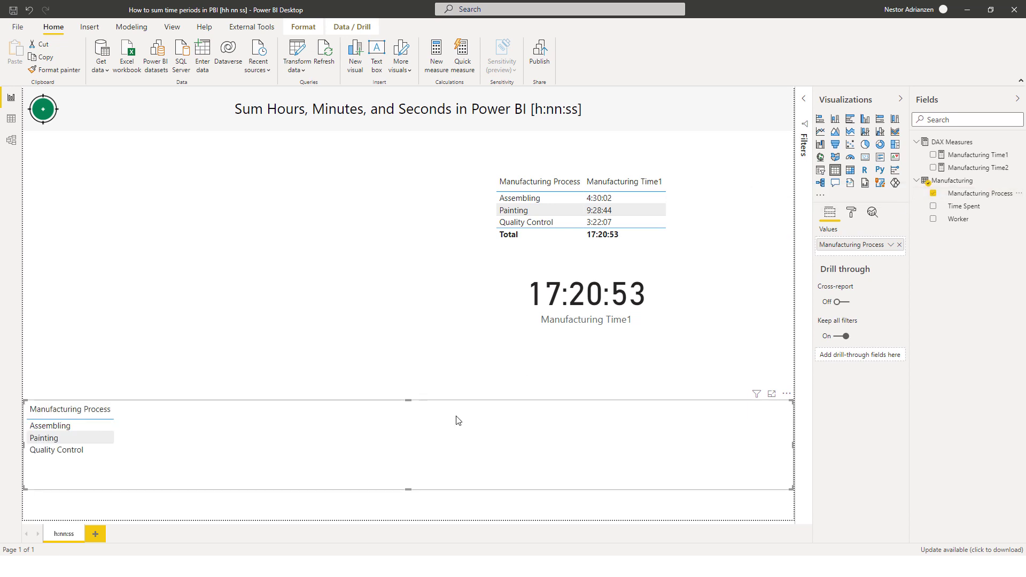
left_click_drag(389, 431, 432, 315)
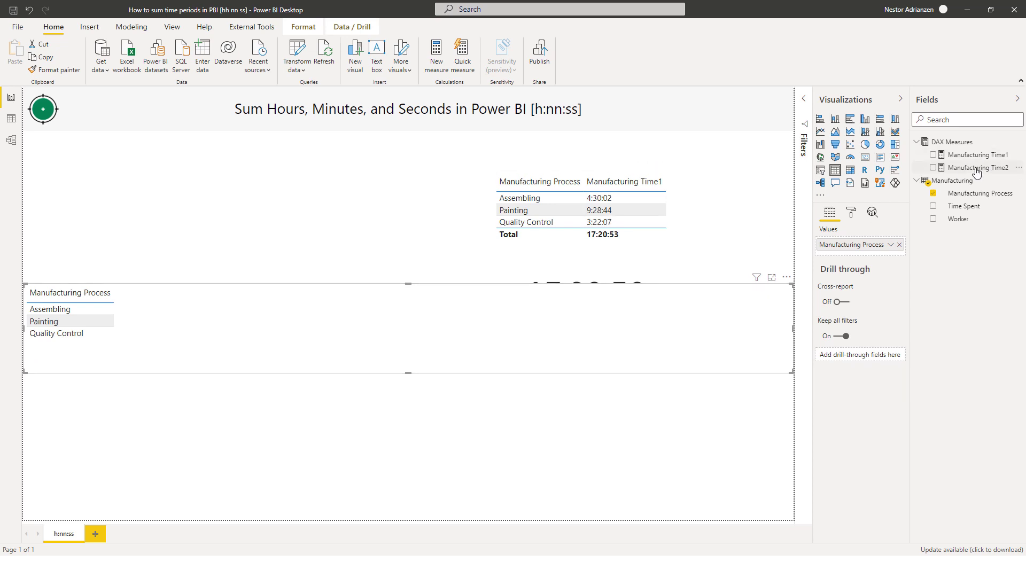
left_click_drag(976, 171, 360, 336)
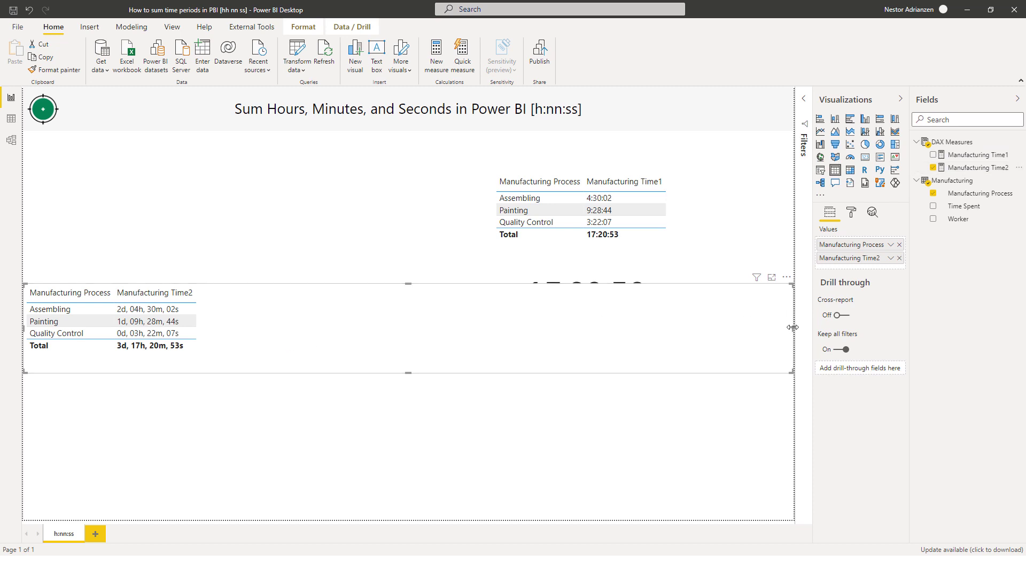
Narrow the new table to fit its two columns and place it beside the Manufacturing Time1 visuals, leaving space above it.
left_click_drag(793, 328, 421, 330)
left_click_drag(332, 345, 391, 208)
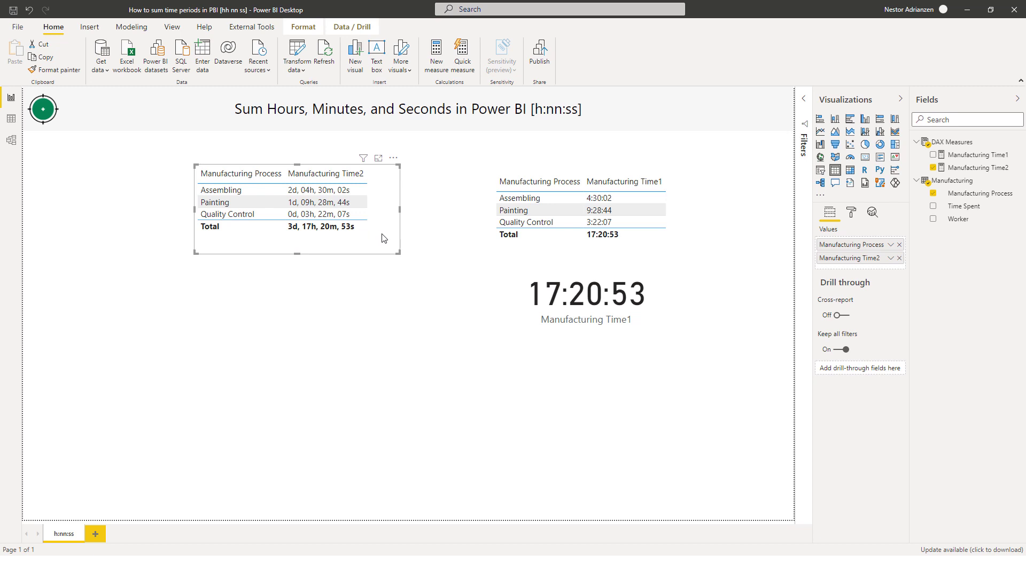
left_click_drag(400, 211, 387, 210)
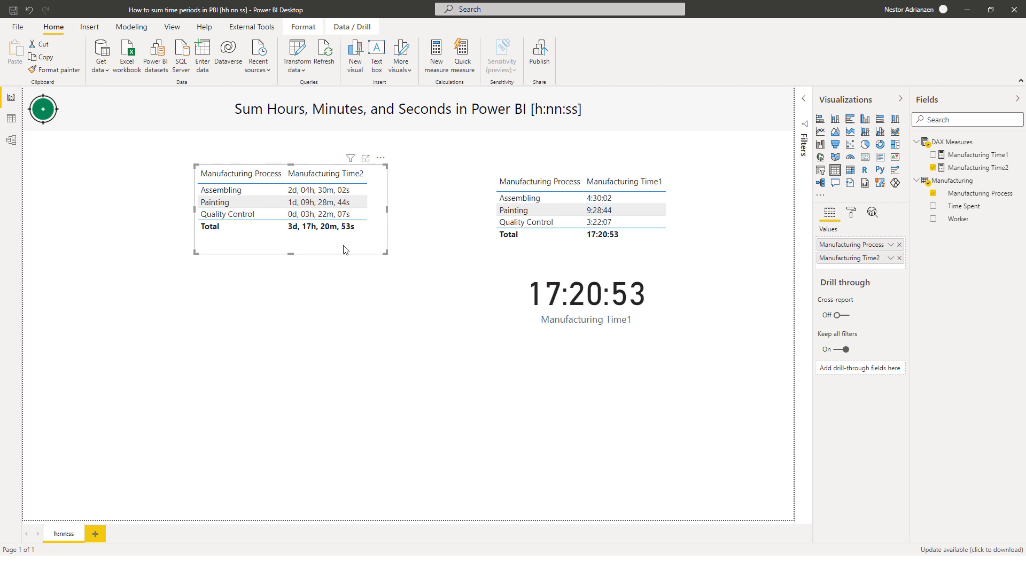
left_click_drag(343, 256, 343, 328)
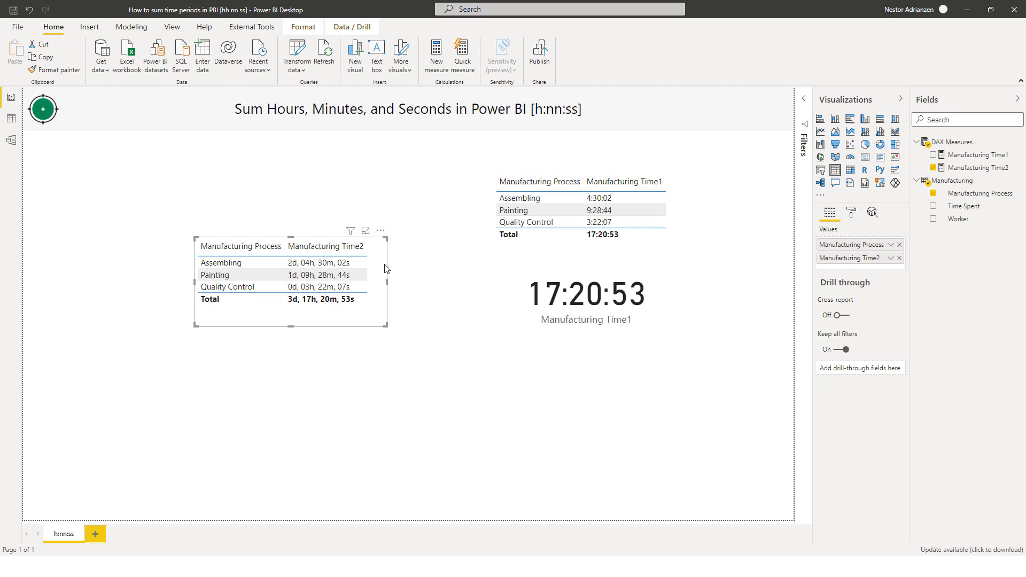
left_click_drag(382, 267, 382, 288)
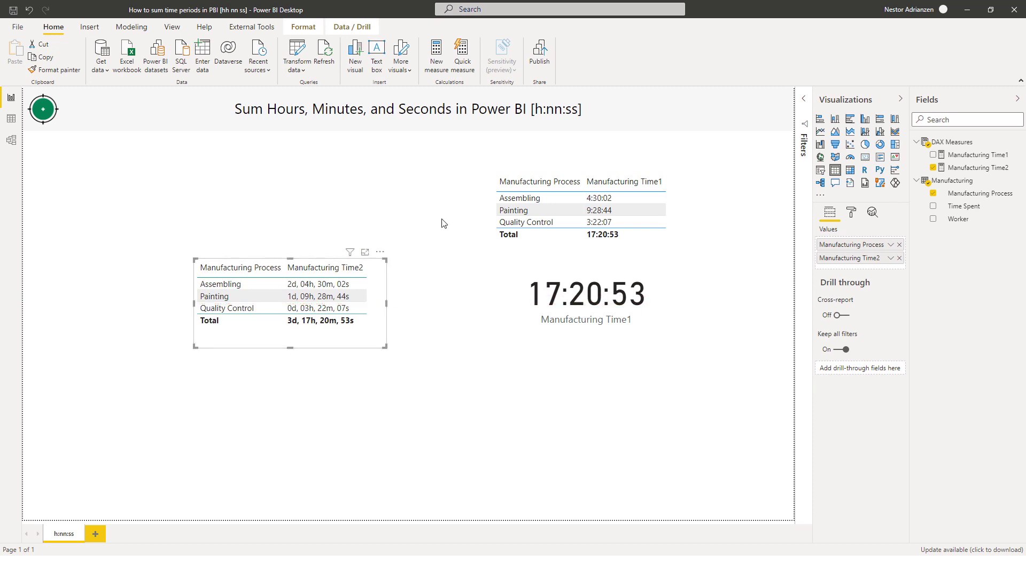
Add a card visual for the Manufacturing Time2 measure, then narrow it and place it above the Manufacturing Time2 table.
left_click(333, 213)
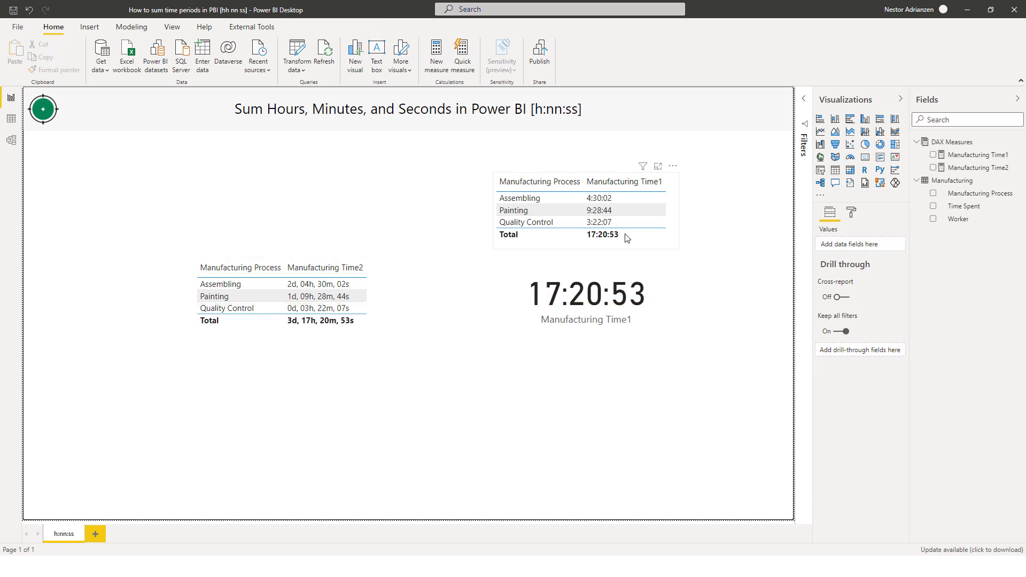
left_click(865, 157)
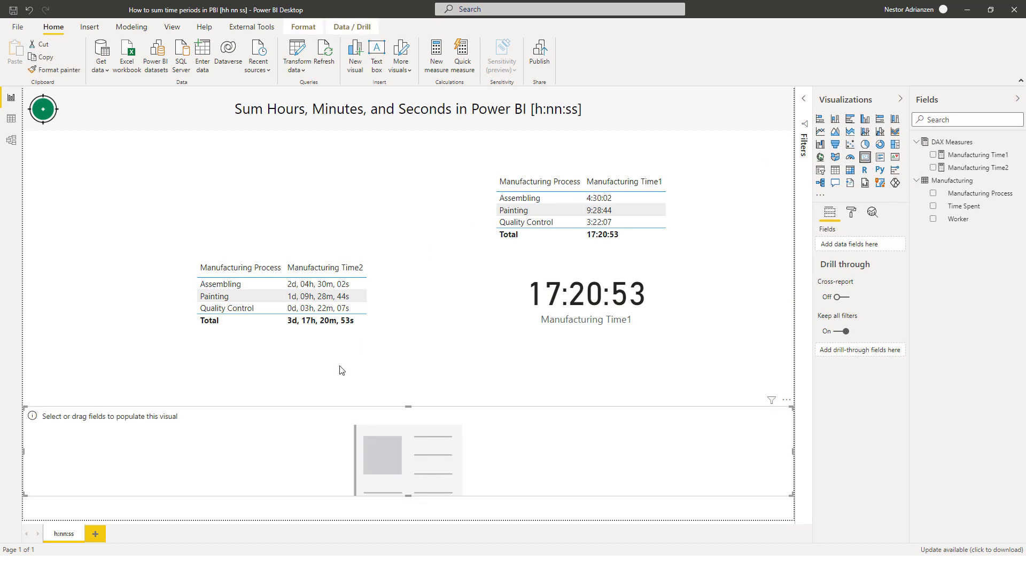
left_click_drag(315, 455, 300, 188)
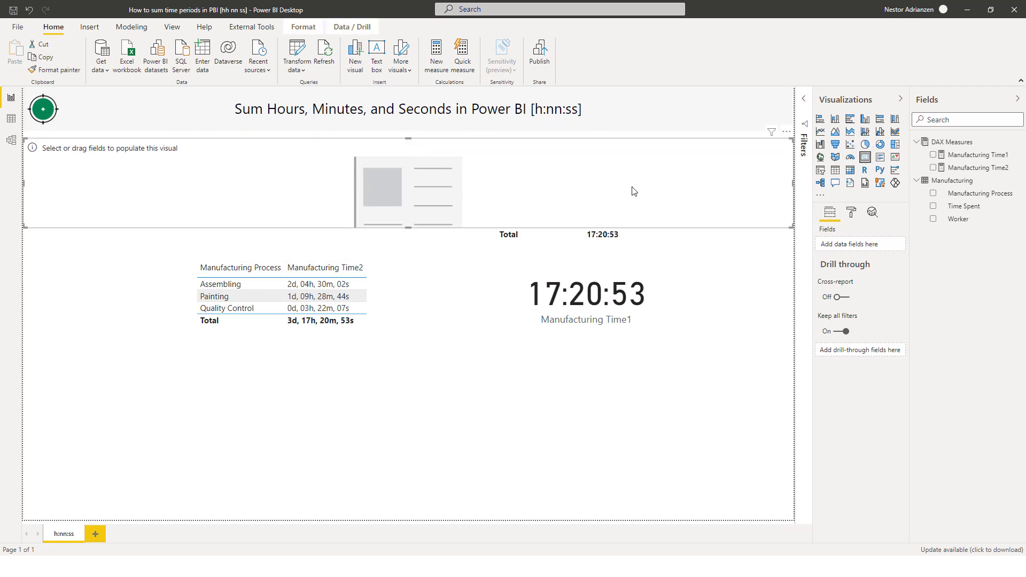
left_click(932, 169)
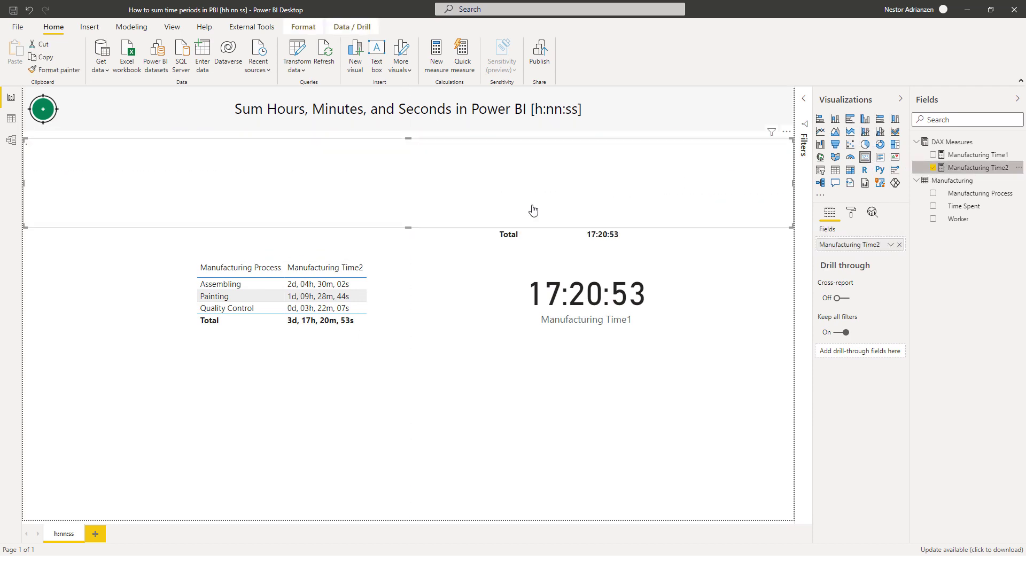
left_click_drag(25, 188, 539, 233)
mouse_move(724, 209)
left_mouse_down()
mouse_move(367, 245)
mouse_move(341, 229)
left_mouse_up()
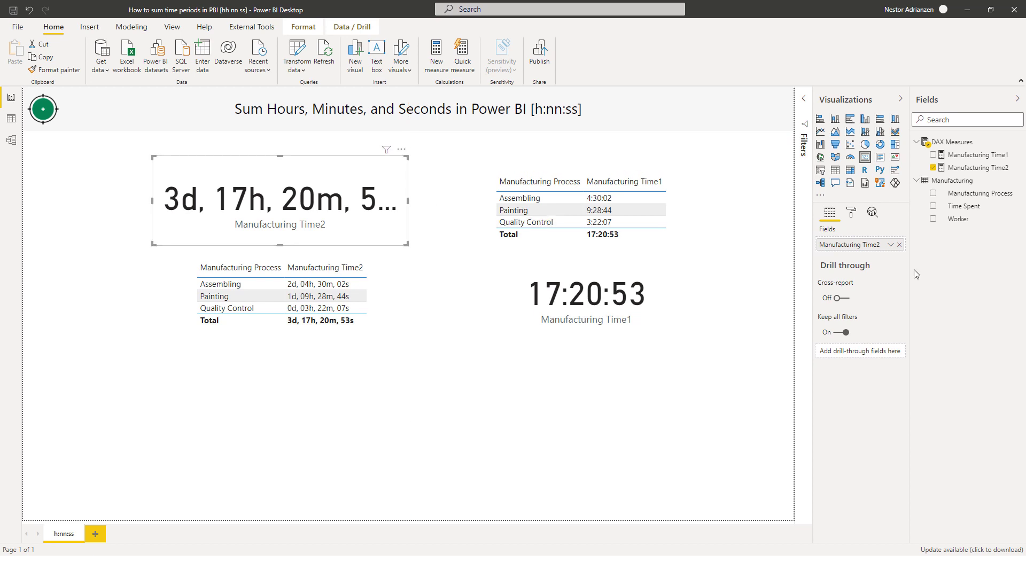
Set the data label text size of the Manufacturing Time2 card to 25 pt.
left_click(851, 213)
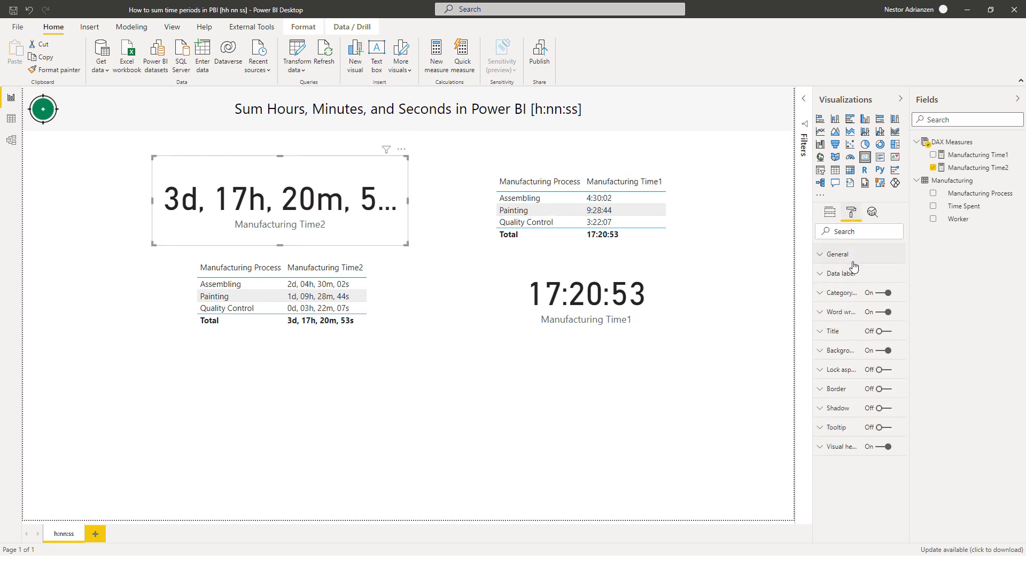
left_click(841, 274)
left_click_drag(835, 406, 812, 408)
type("25")
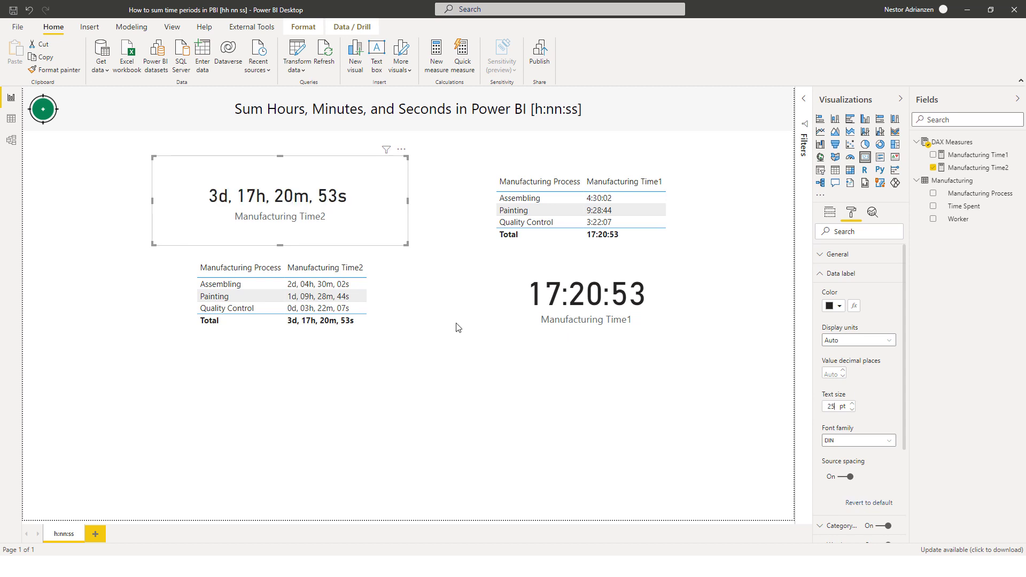
Narrow the Manufacturing Time2 card from both sides to fit its value above the table, and deselect it.
left_click_drag(154, 201, 188, 224)
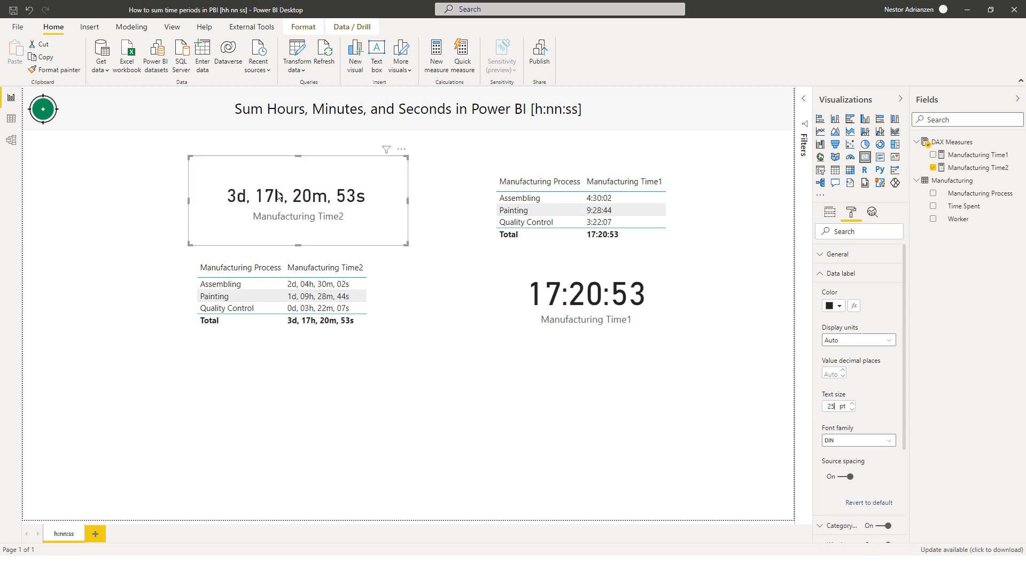
left_click_drag(409, 206, 373, 213)
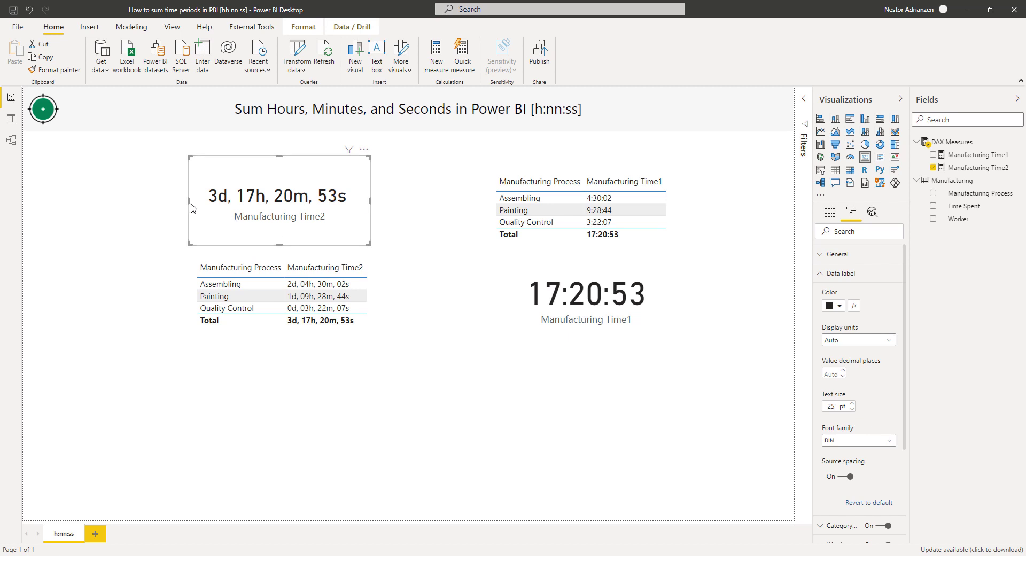
left_click_drag(188, 209, 195, 209)
left_click(138, 209)
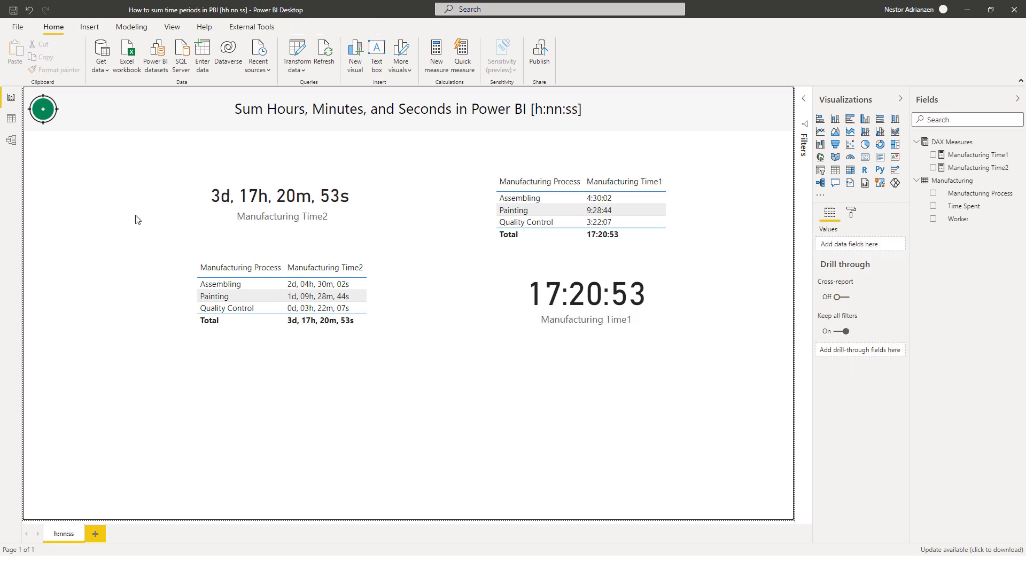
Add a slicer visual for the Manufacturing Process field and adjust its display type.
left_click(821, 170)
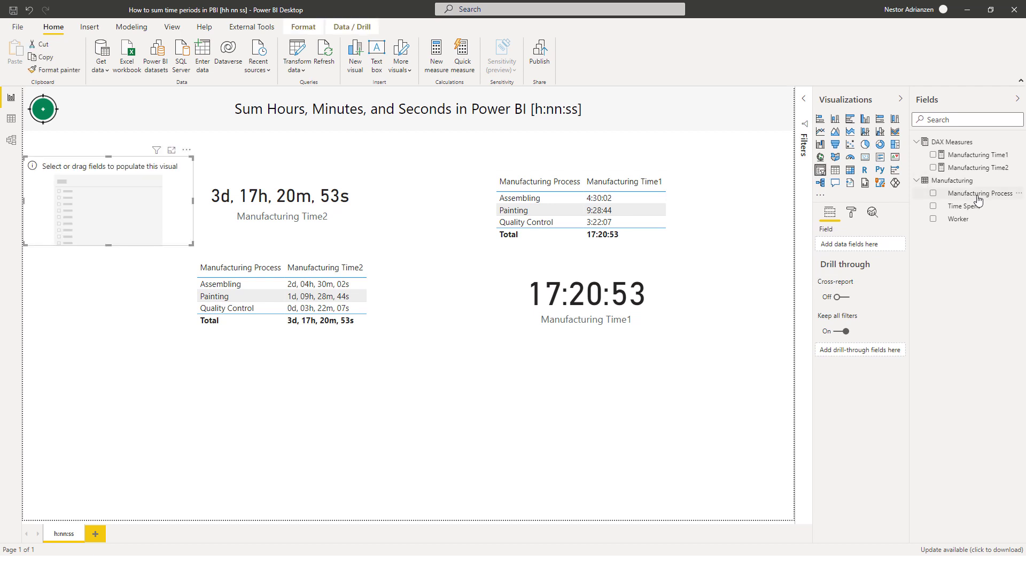
left_click_drag(986, 191, 108, 238)
left_click(184, 164)
left_click(201, 202)
Turn on the slicer's Show "Select all" option, display it as a list, and narrow it beside the Manufacturing Time2 card.
left_click(852, 212)
left_click(851, 273)
left_click(846, 385)
left_click(183, 164)
left_click(198, 185)
right_click(139, 216)
left_click_drag(193, 200, 143, 246)
Duplicate the slicer below the original, switch its field to Worker, and lengthen it to show every worker.
key("ctrl+c")
key("ctrl+v")
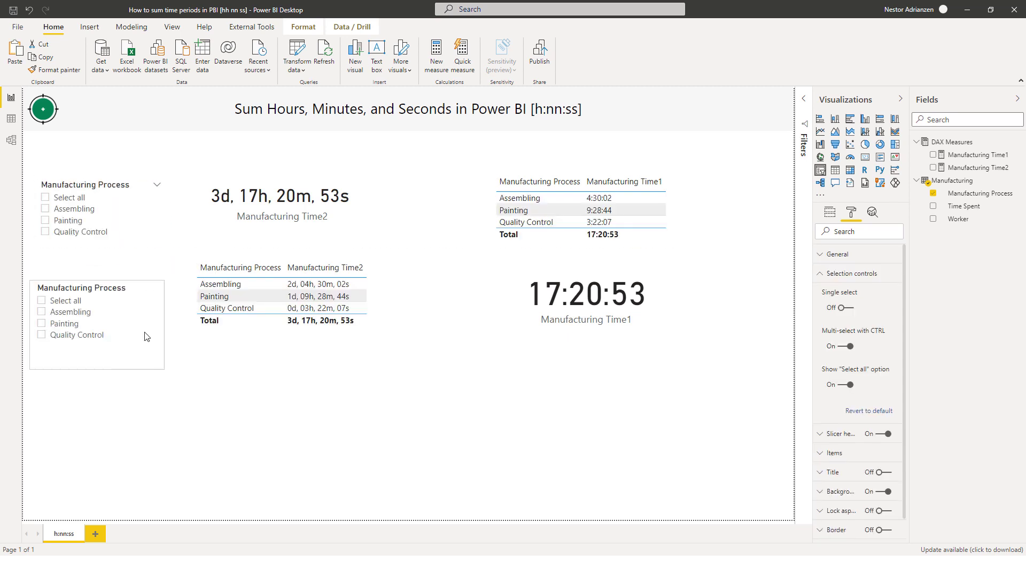
left_click(933, 218)
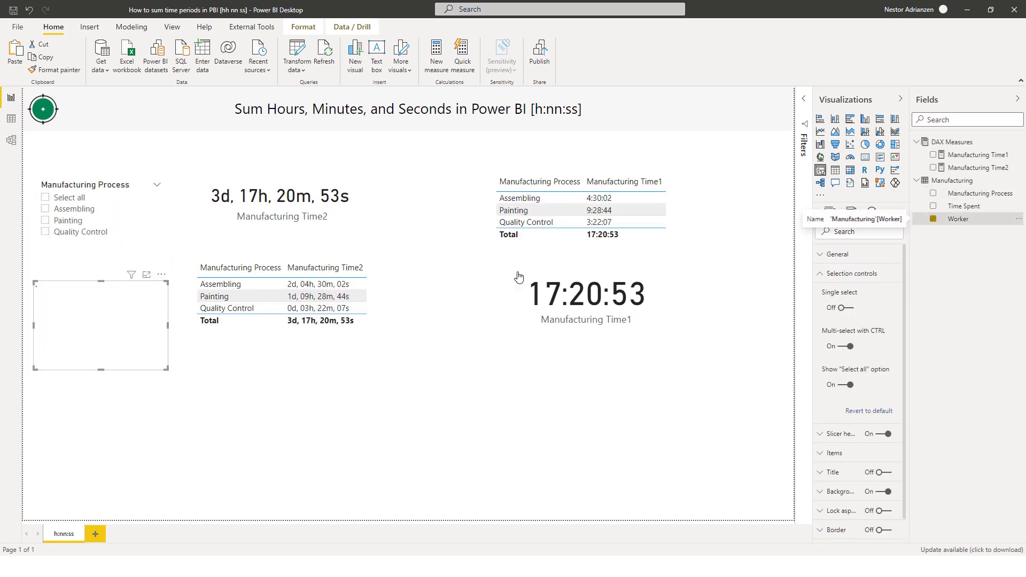
left_click_drag(128, 369, 128, 409)
Shift the Manufacturing Time2 table and its card slightly down to line up with the slicers.
left_click_drag(288, 341, 289, 363)
left_click(286, 186)
left_click_drag(286, 187, 286, 202)
Shorten and slightly narrow the Manufacturing Time1 card, and reduce the height of the Manufacturing Time2 card.
left_click(584, 332)
left_click_drag(586, 338, 586, 303)
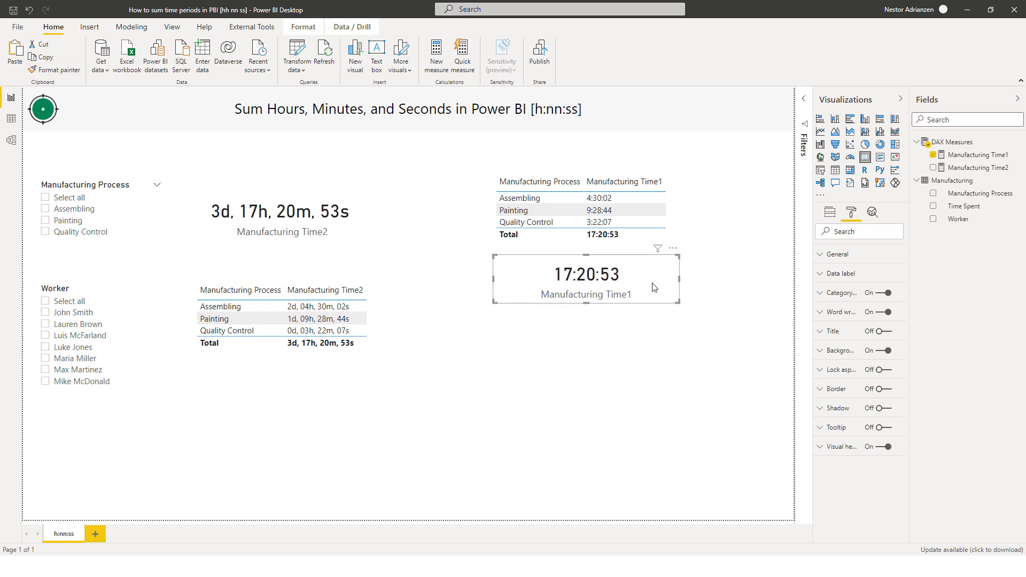
left_click_drag(680, 284, 670, 284)
left_click(283, 224)
left_click_drag(282, 224, 282, 219)
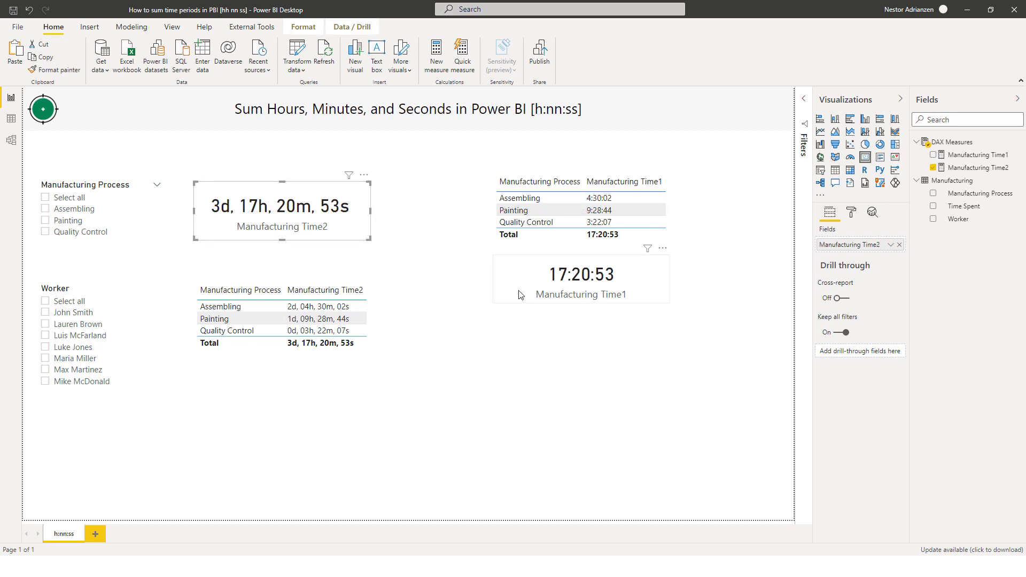
Turn on the shadow for the Manufacturing Time2 card and table and for both slicers.
left_click(851, 214)
left_click(370, 310)
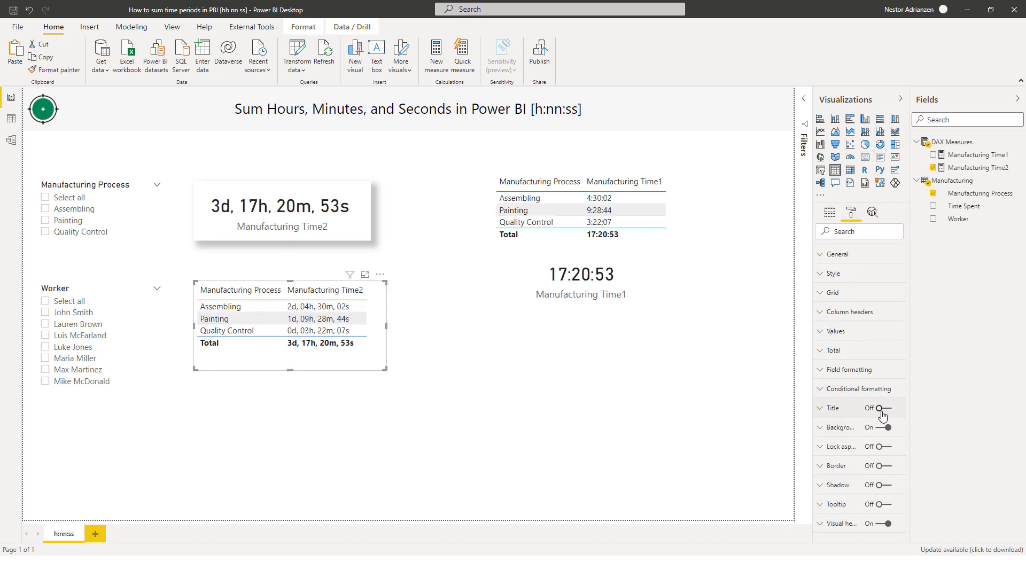
left_click(883, 484)
left_click(146, 336)
left_click(882, 408)
left_click(51, 69)
left_click(47, 198)
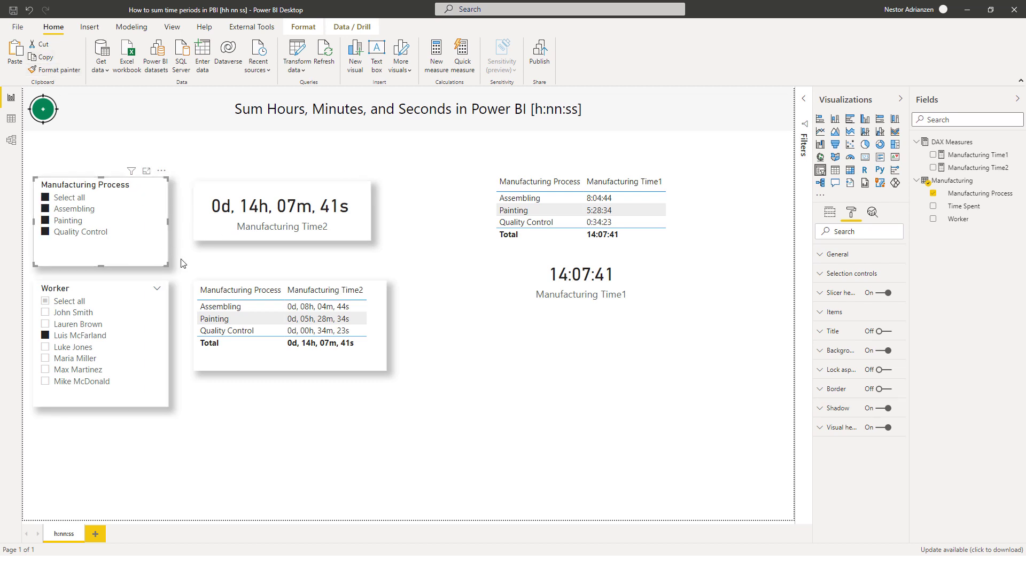
Clear the slicer selections and widen the Manufacturing Time2 card to match the table below it.
left_click(45, 335)
left_click_drag(347, 231, 386, 223)
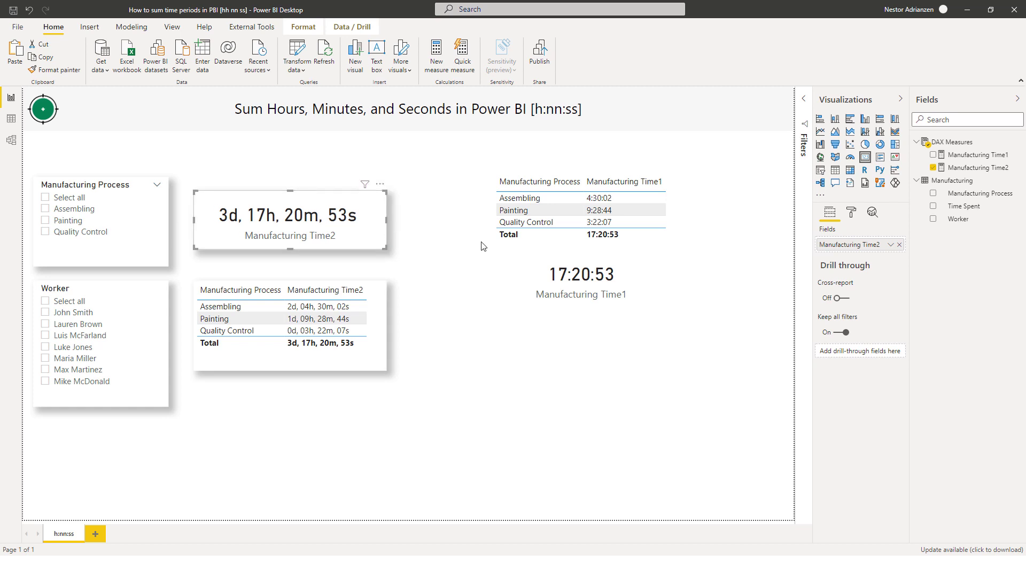
left_click(46, 209)
key("ctrl+z")
left_click(187, 246)
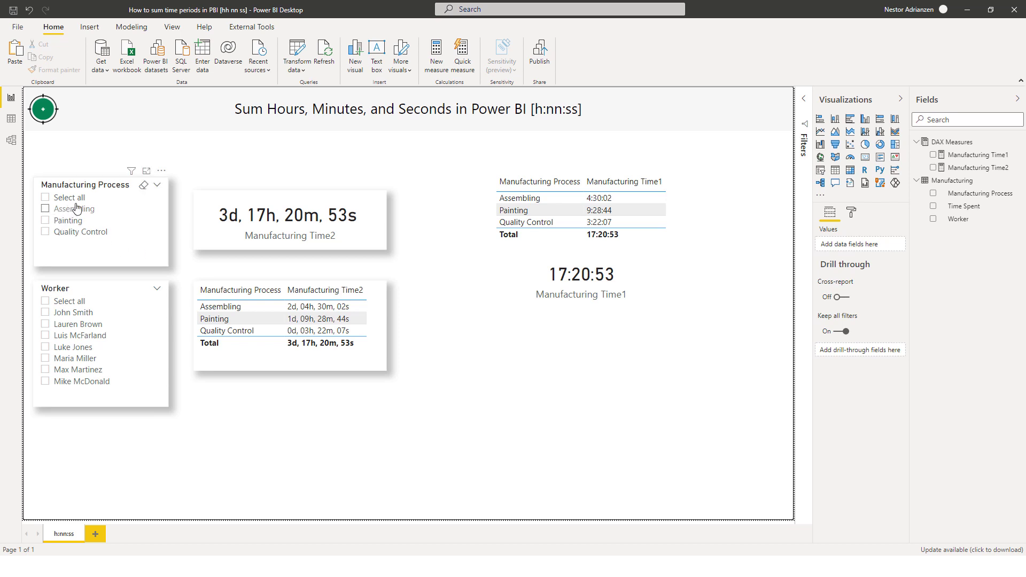
Filter the report to the Assembling process and a single worker with the two slicers.
left_click(45, 214)
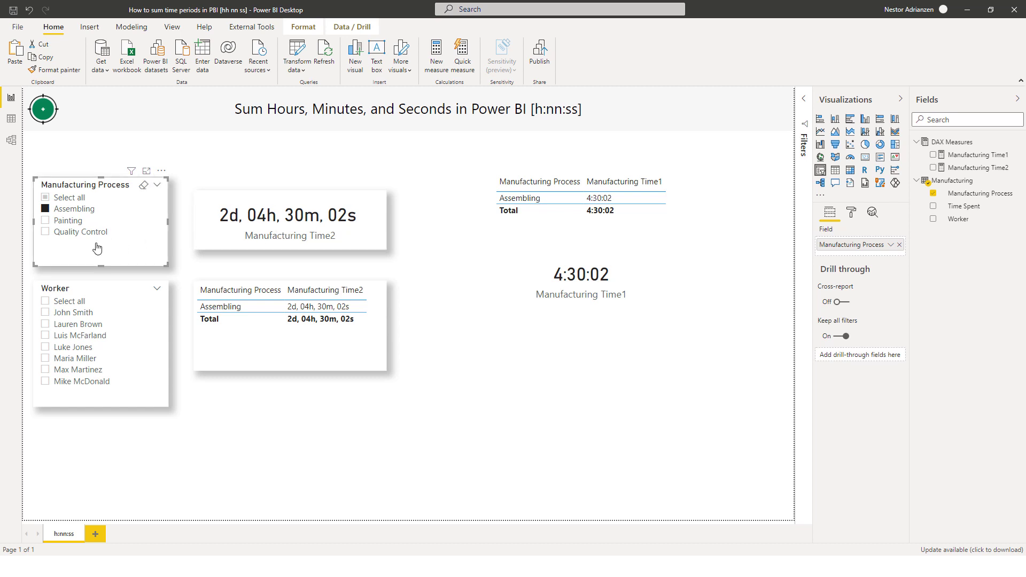
left_click(46, 348)
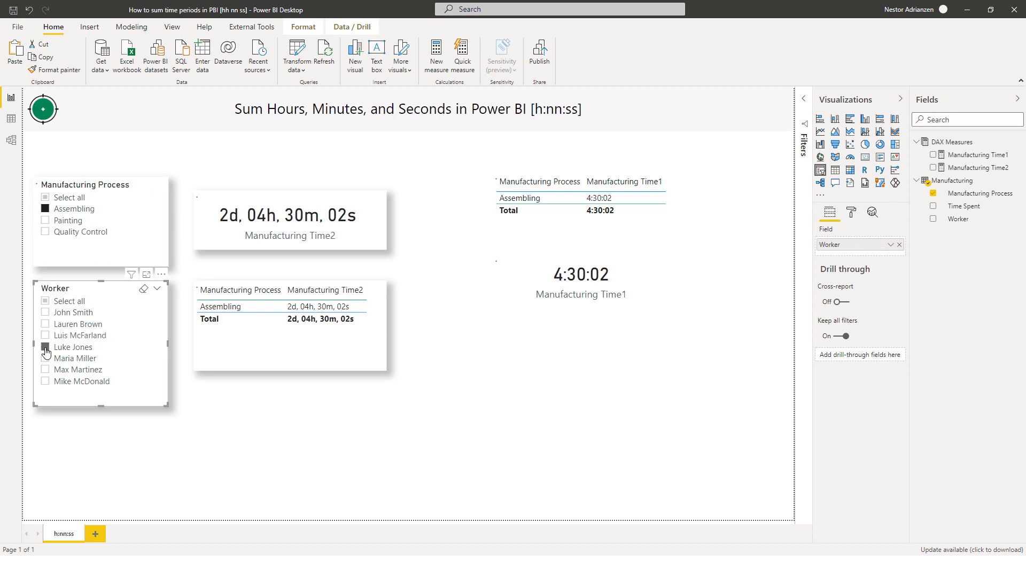